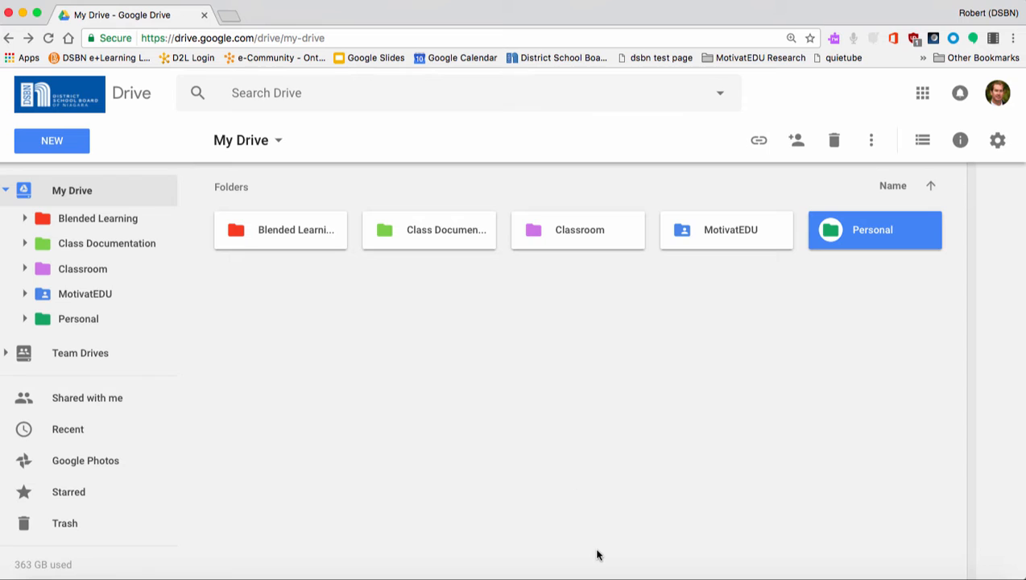
View the subfolders of Student A inside Class Documentation, and return to the Class Documentation folder.
double_click(450, 235)
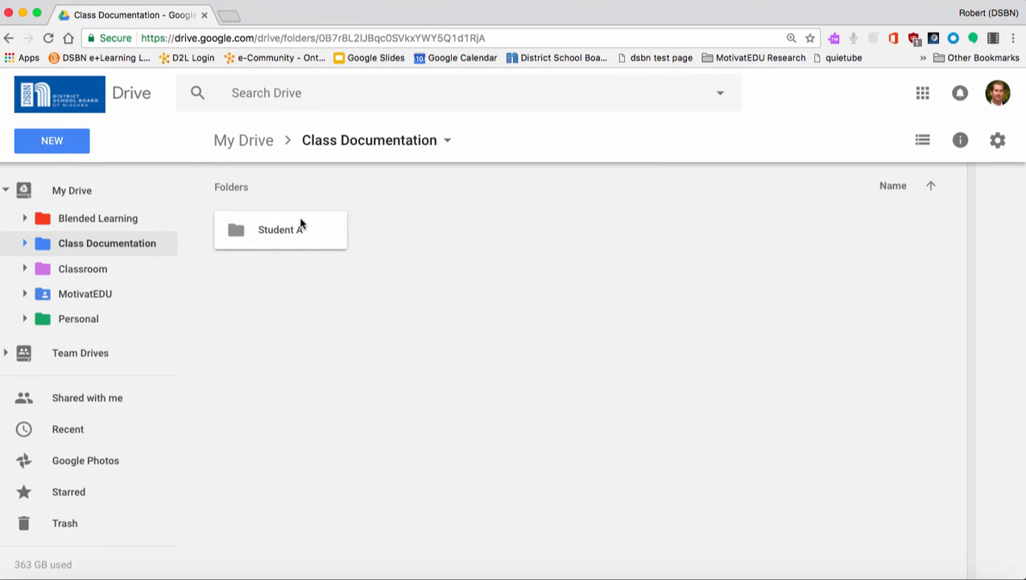
double_click(301, 223)
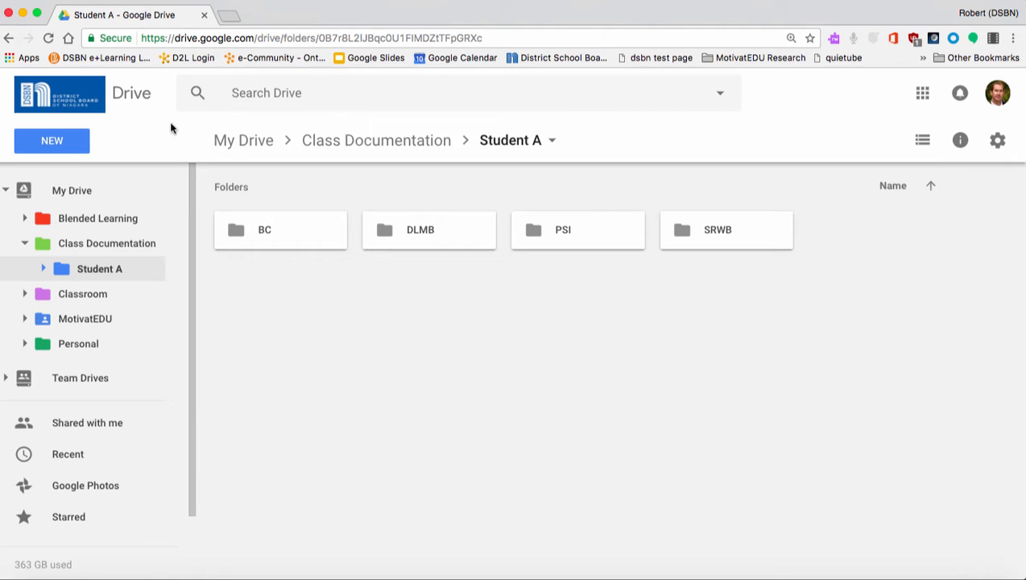
left_click(8, 39)
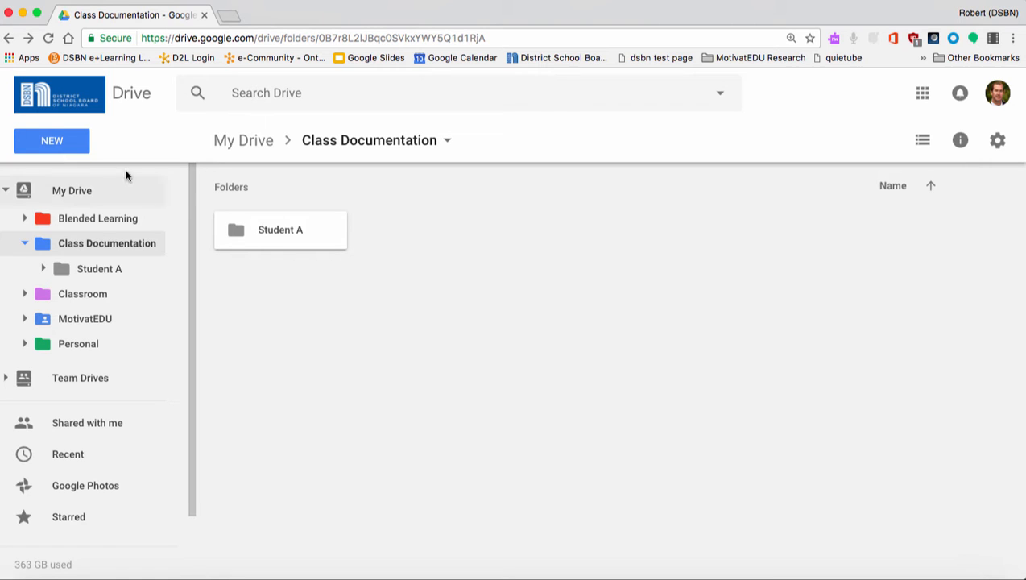
Create a new blank Google Sheets spreadsheet from Drive.
left_click(65, 150)
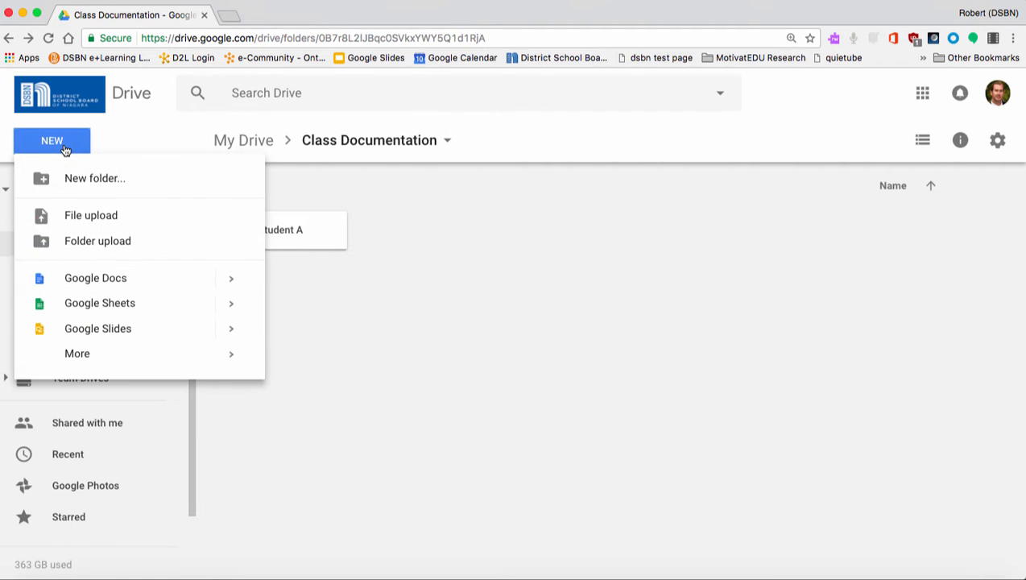
left_click(108, 304)
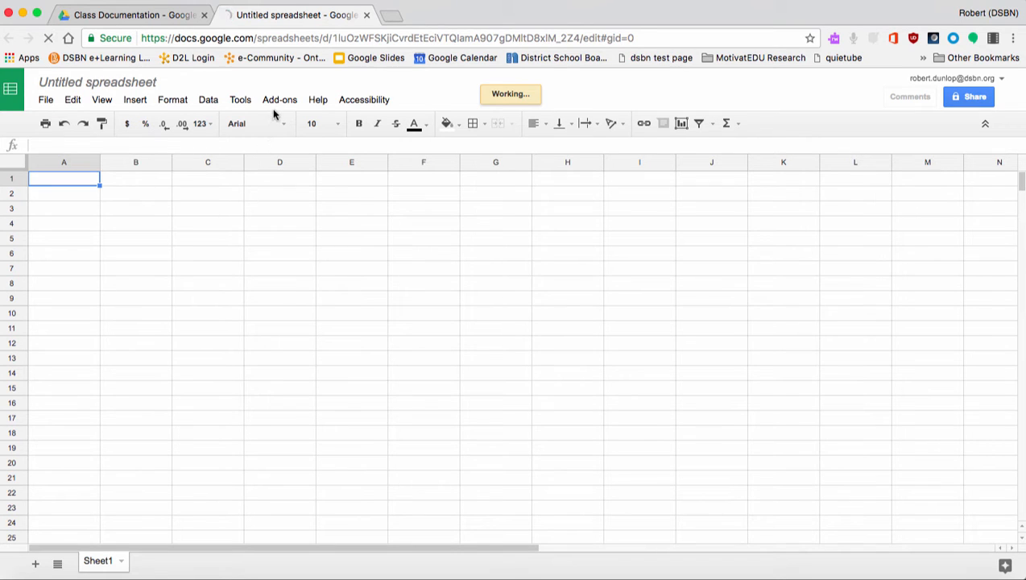
Search the spreadsheet add-ons store for "copy folder" and close the store.
left_click(276, 101)
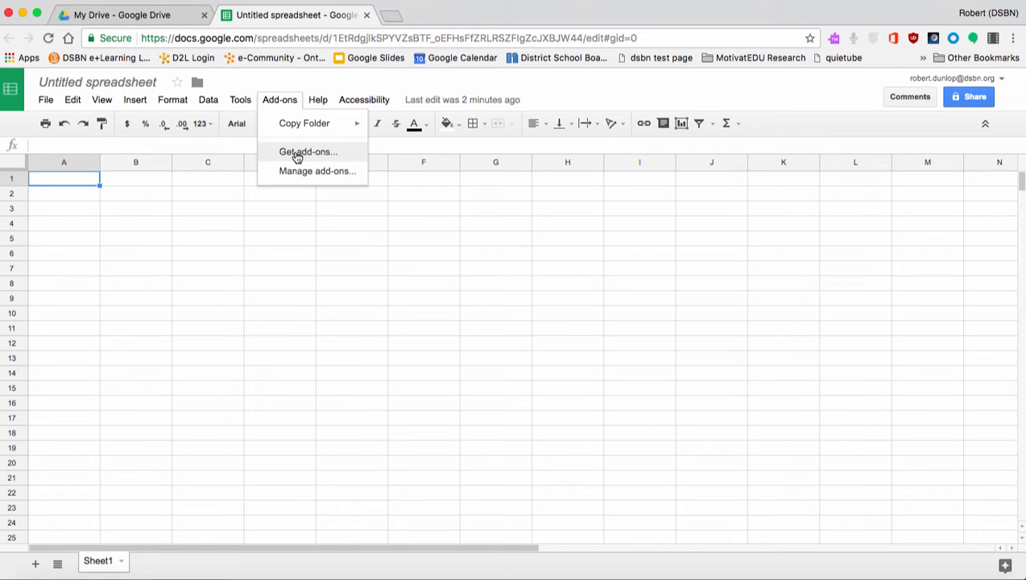
left_click(297, 155)
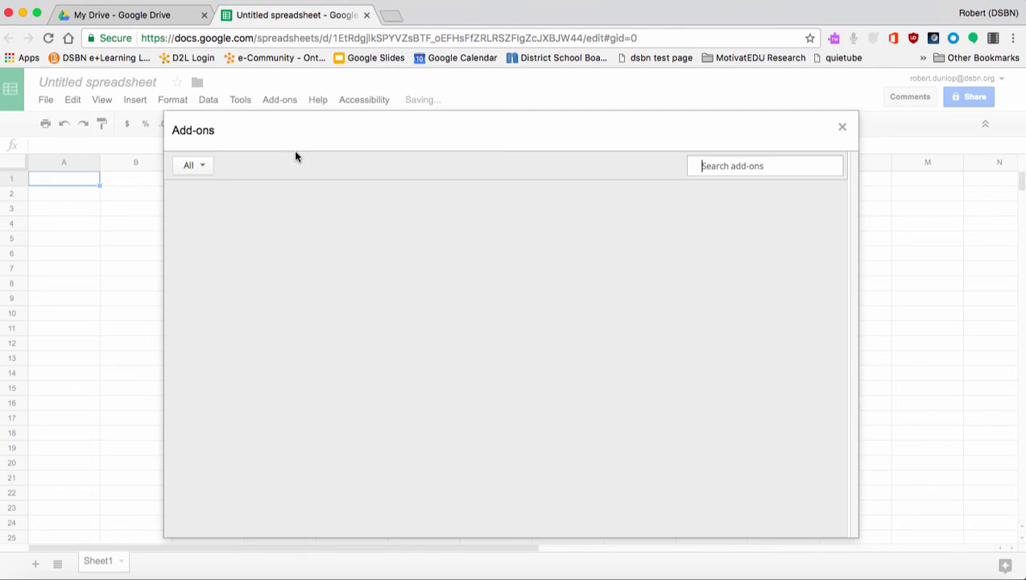
type("co")
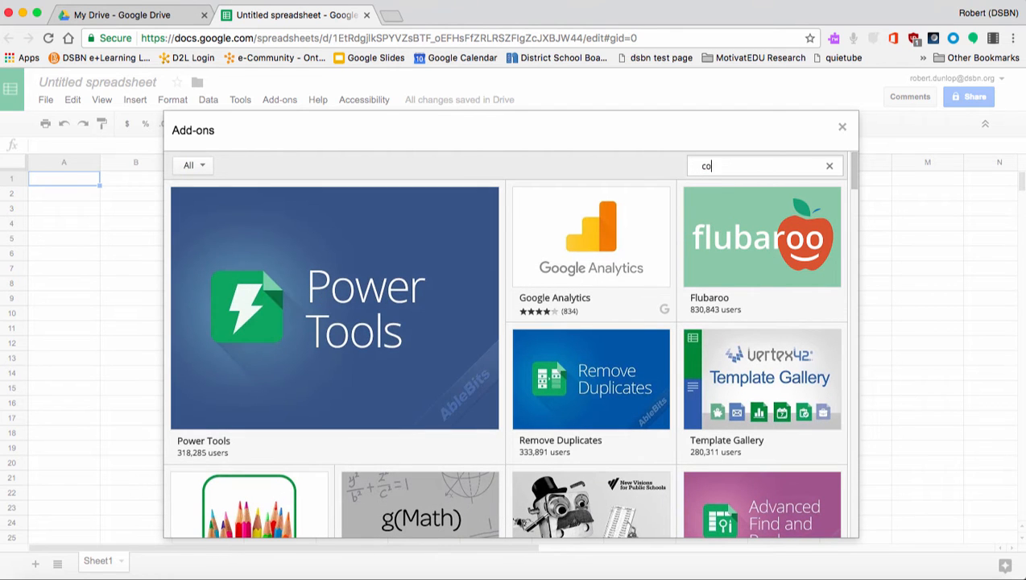
type("py folder")
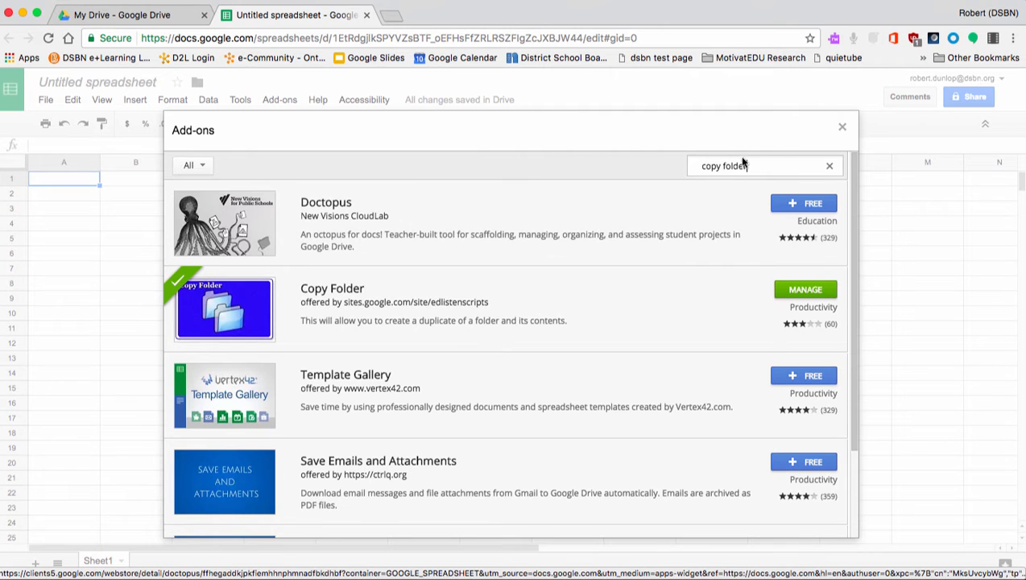
left_click(843, 127)
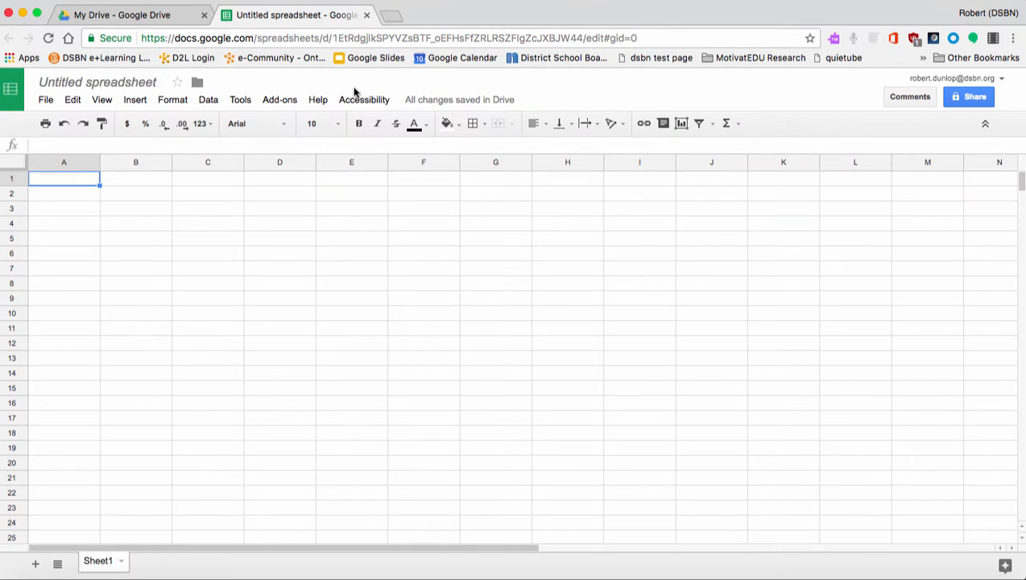
Duplicate the Student A folder with the Copy Folder add-on, without a prefix or suffix.
left_click(293, 105)
mouse_move(285, 131)
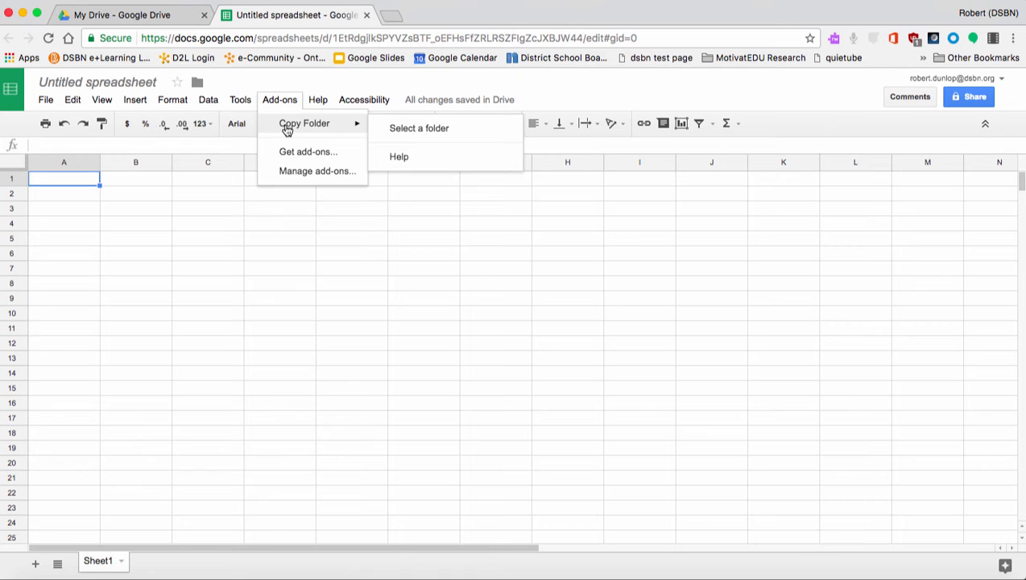
left_click(397, 131)
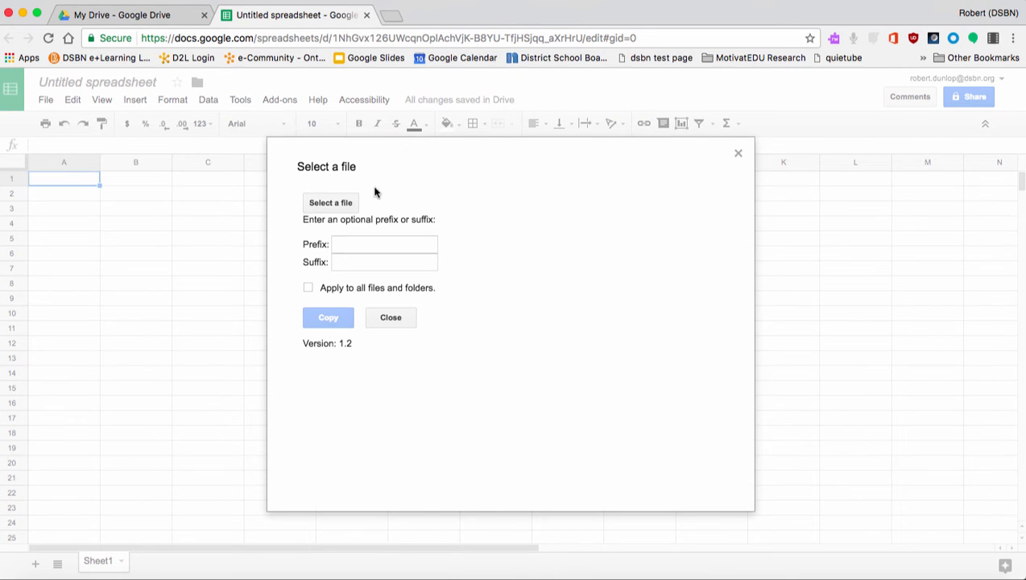
left_click(332, 204)
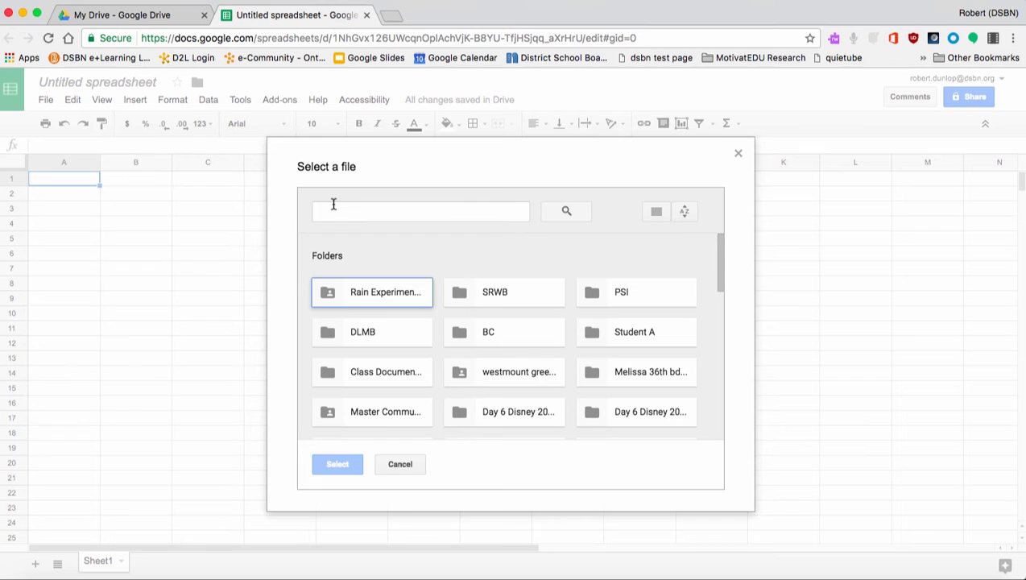
left_click(624, 336)
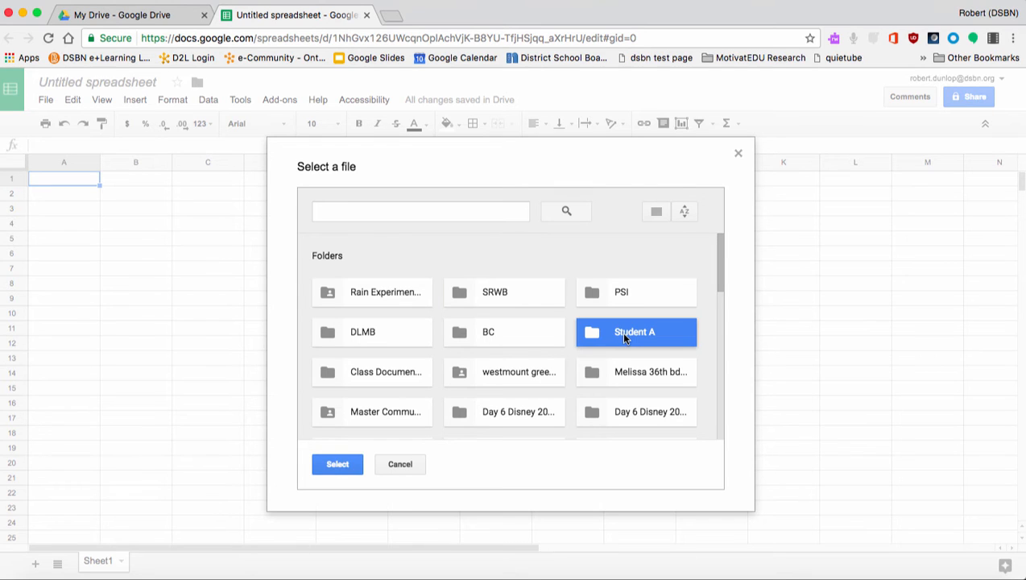
left_click(336, 465)
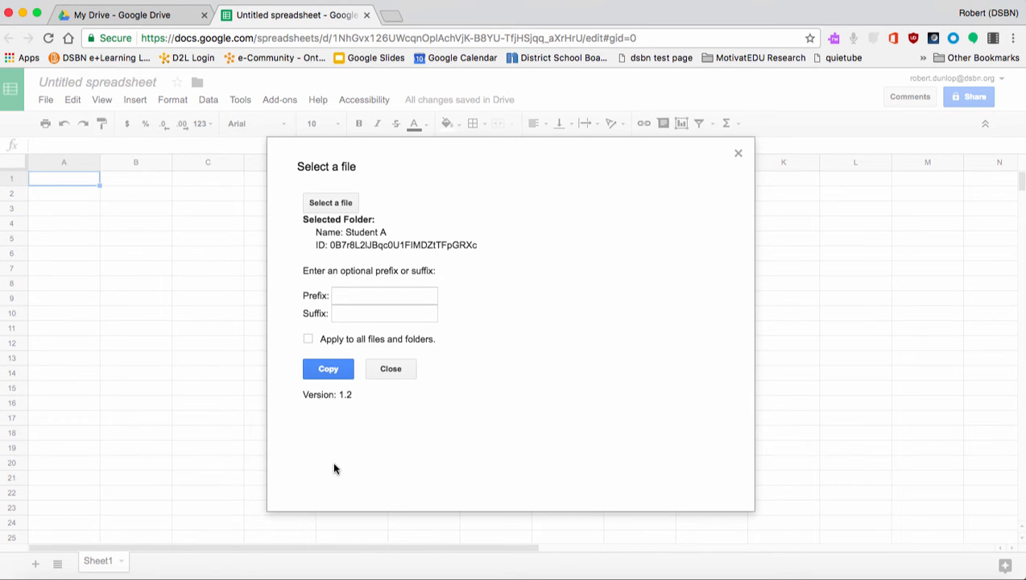
left_click(322, 370)
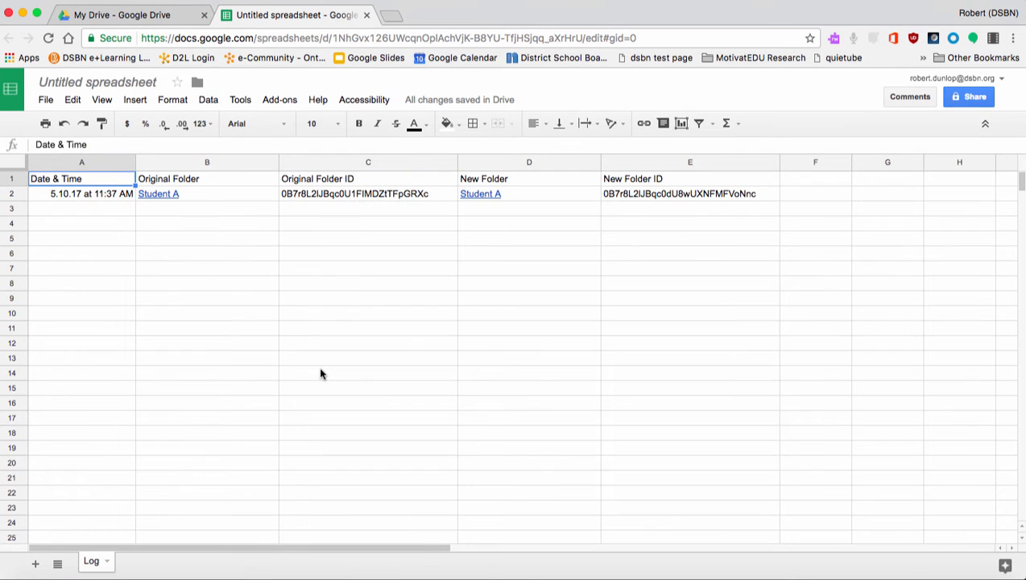
Check the Class Documentation folder in Drive for the duplicated Student A folder.
left_click(122, 18)
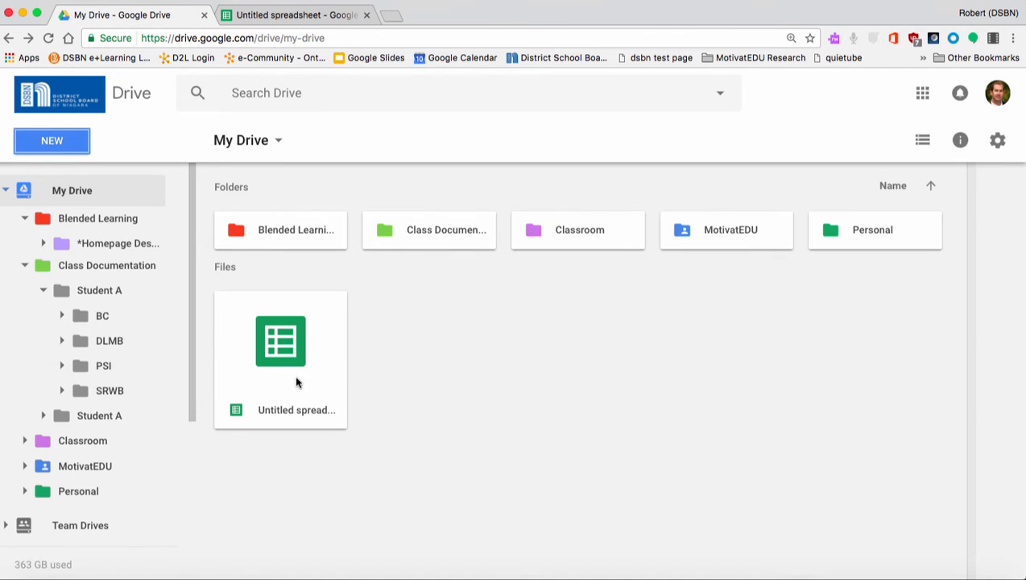
double_click(429, 234)
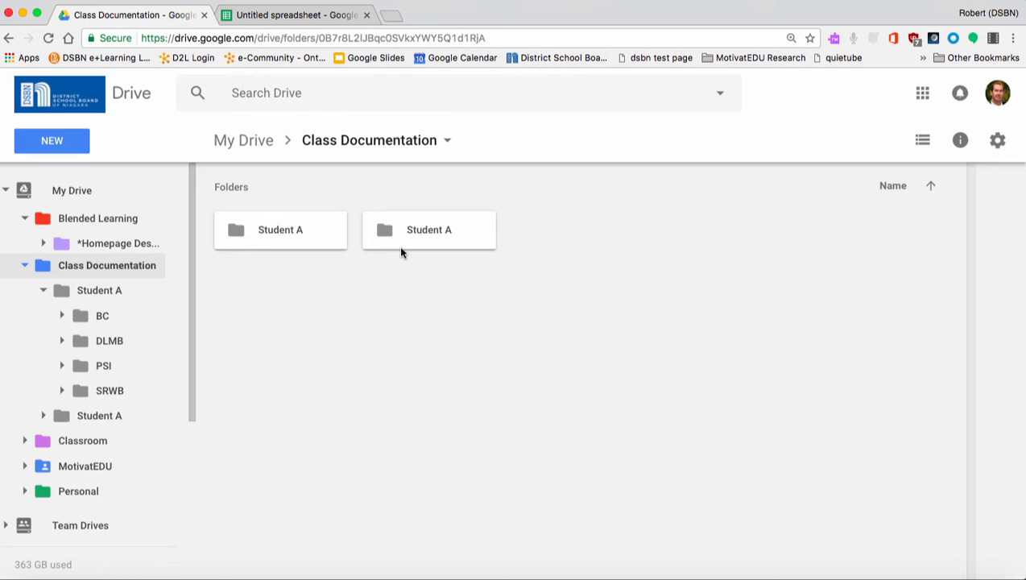
Return to the spreadsheet and duplicate the whole Class Documentation folder with the Copy Folder add-on.
left_click(295, 15)
left_click(280, 101)
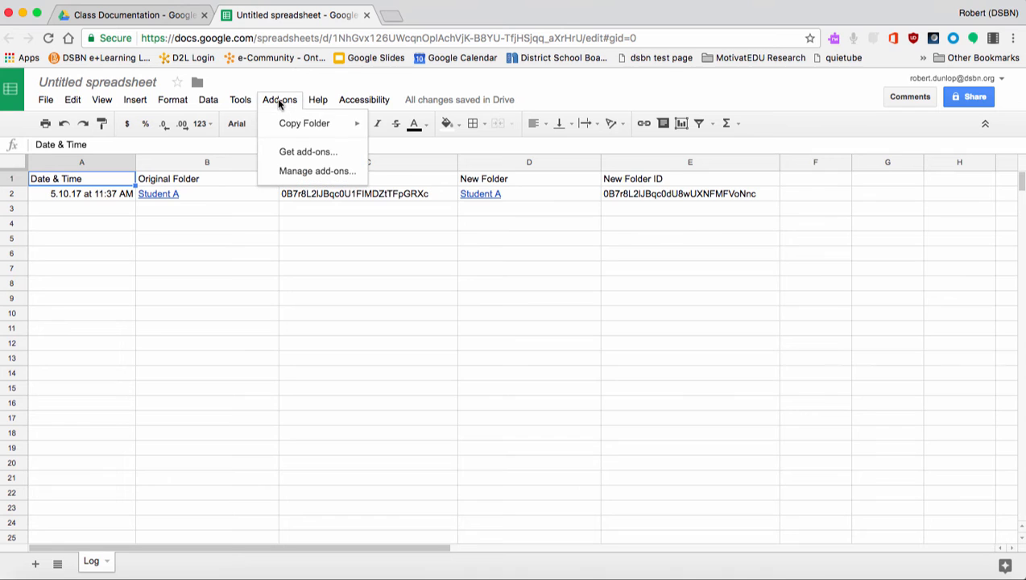
mouse_move(293, 123)
left_click(414, 128)
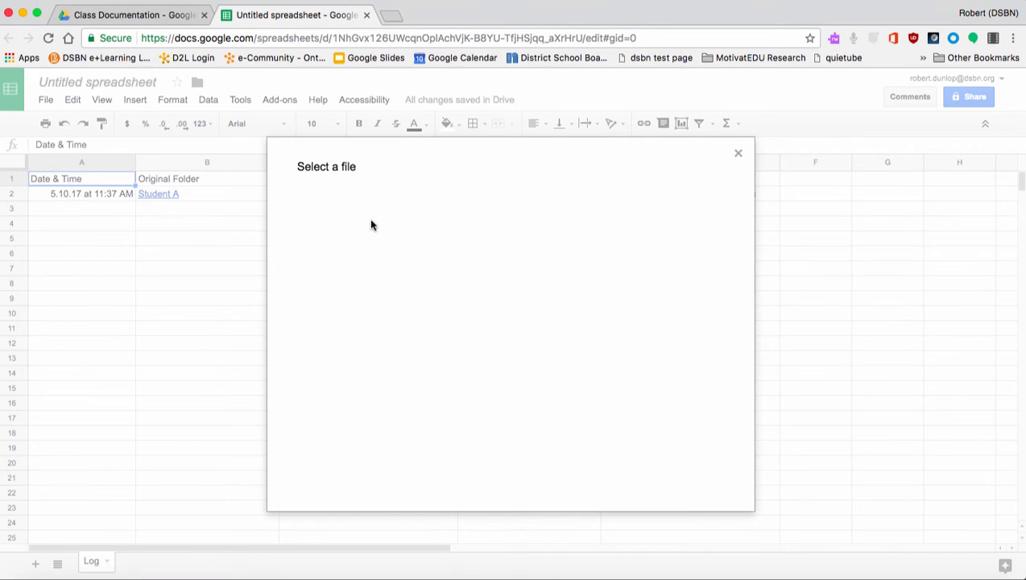
left_click(329, 204)
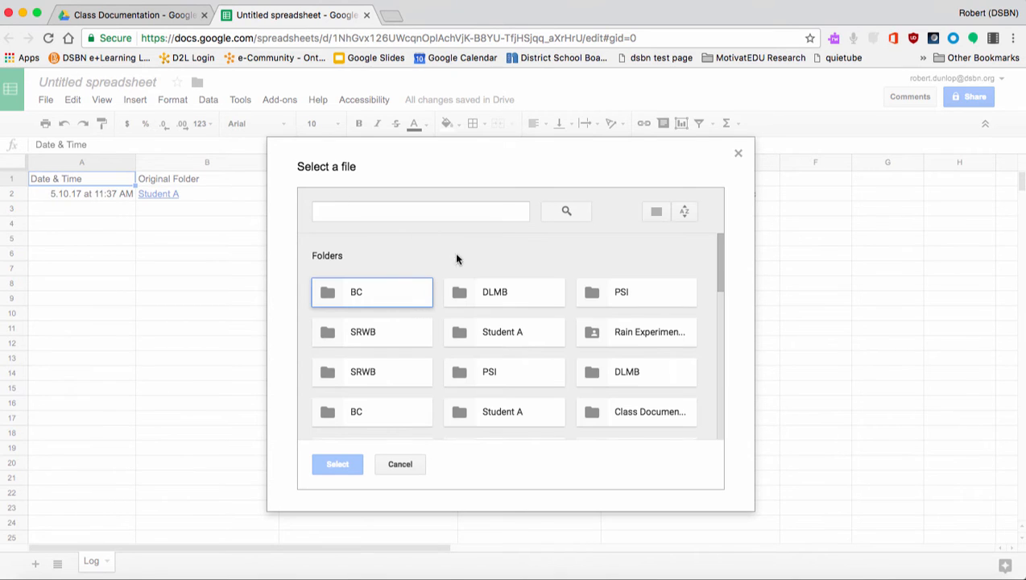
left_click(614, 411)
left_click(355, 465)
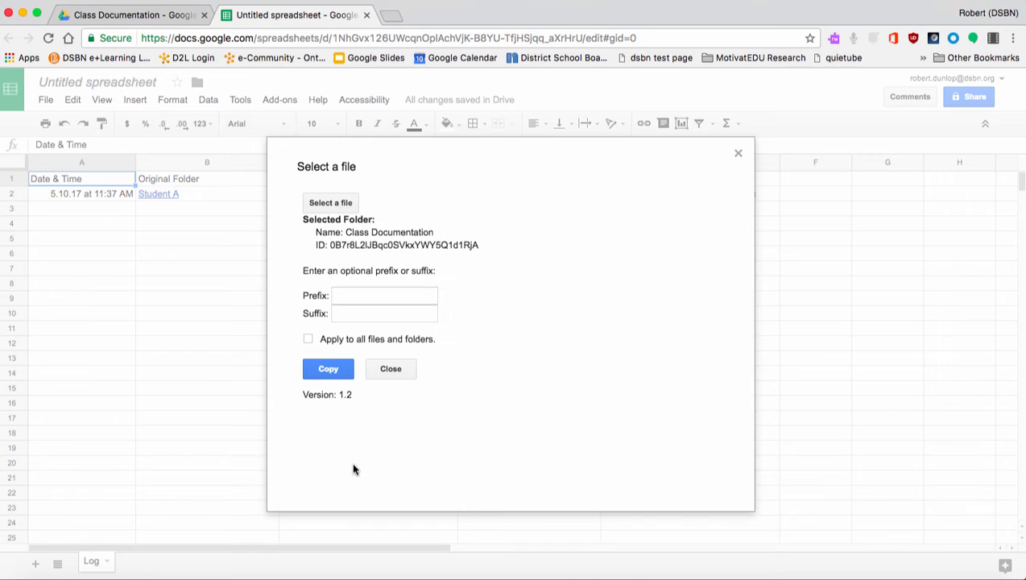
left_click(328, 370)
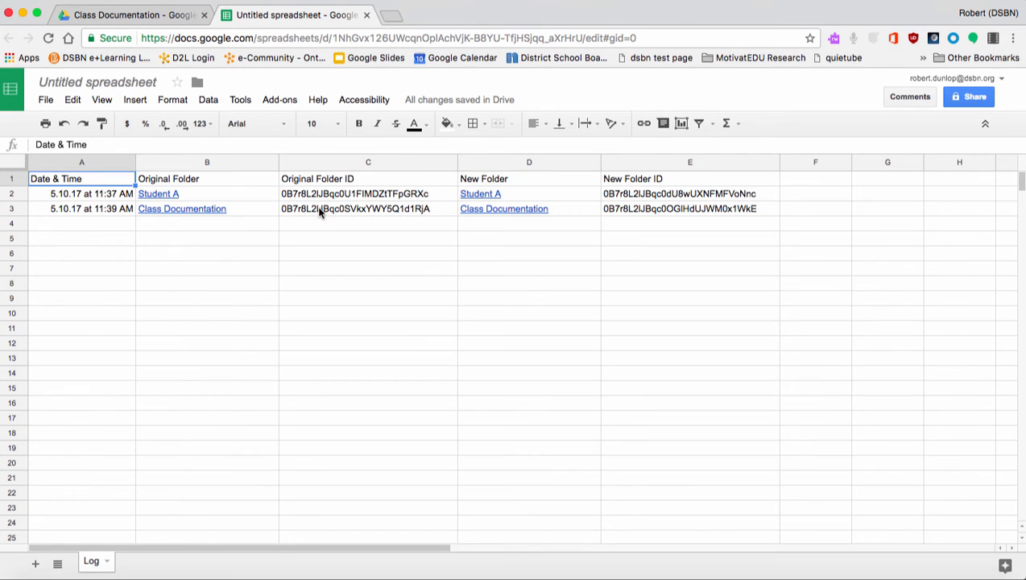
In Drive, move both Student A folders from the second grey Class Documentation copy into the original green Class Documentation folder.
left_click(140, 16)
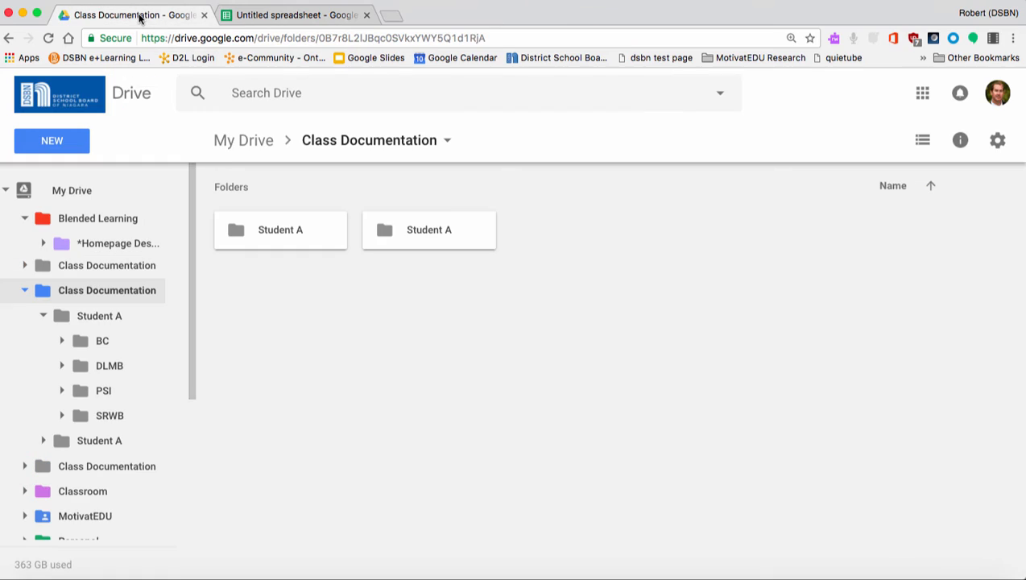
left_click(253, 142)
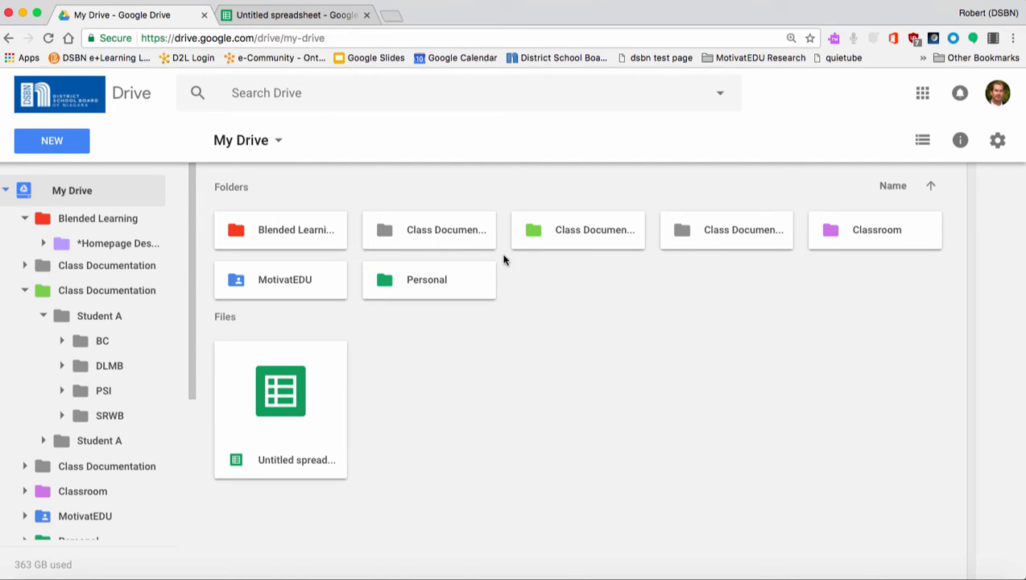
left_click(25, 290)
left_click(25, 290)
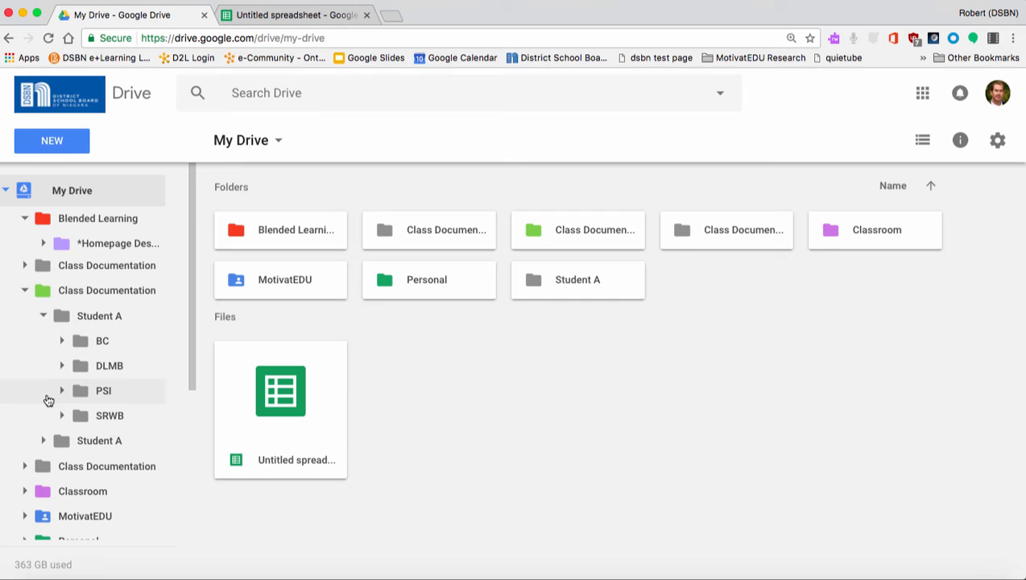
left_click(44, 316)
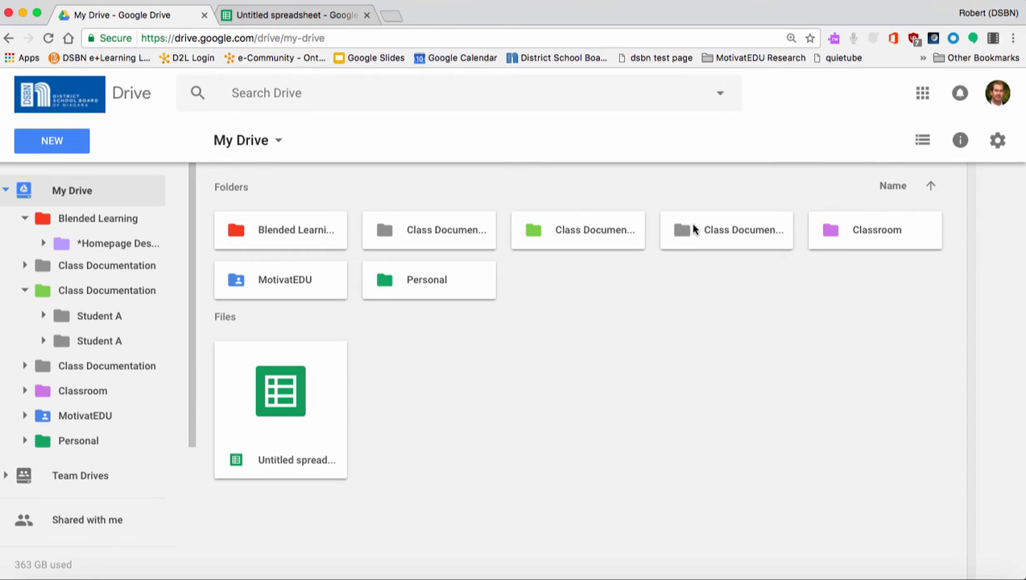
double_click(691, 227)
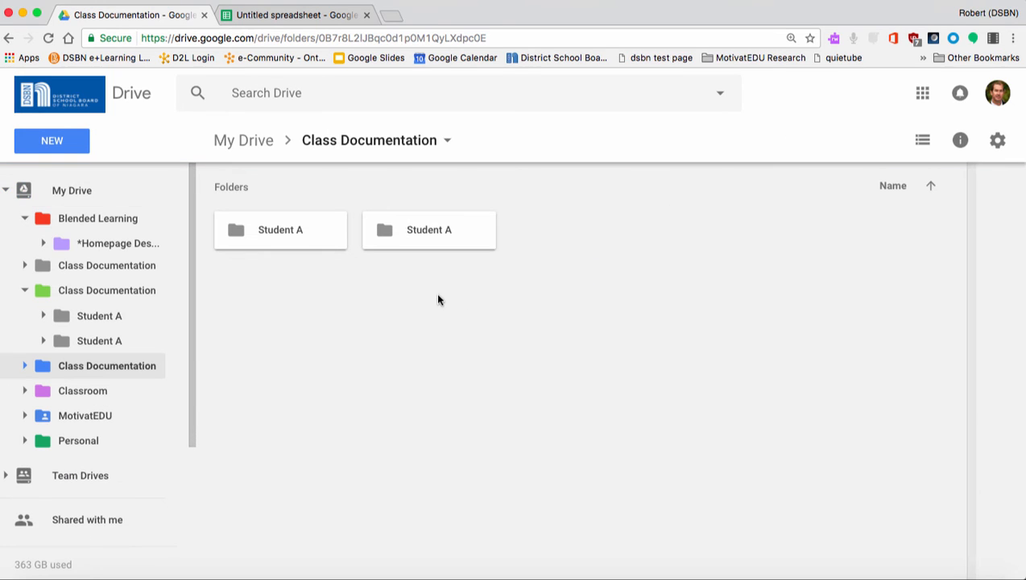
left_click_drag(440, 299, 115, 290)
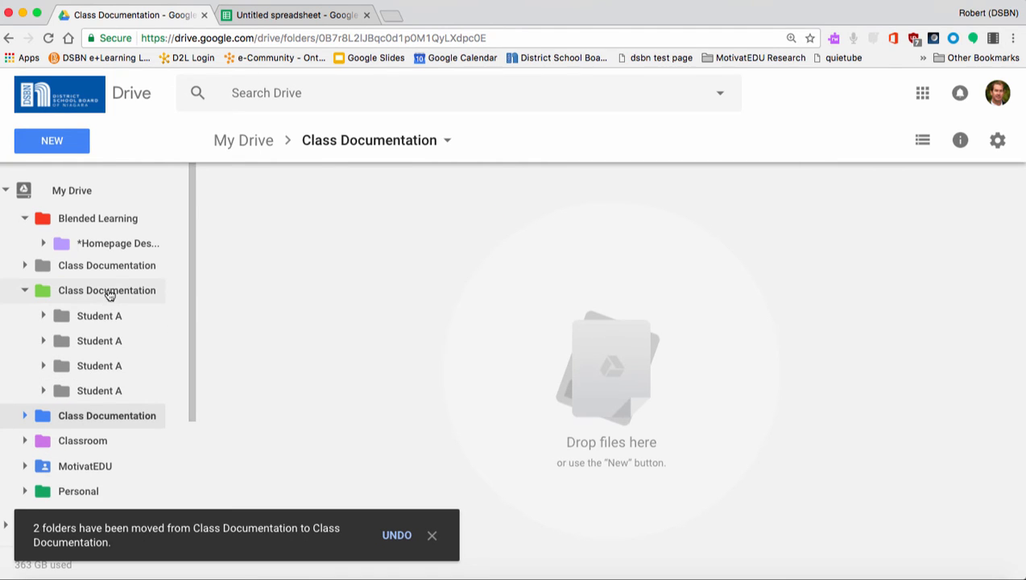
Remove the emptied second grey Class Documentation copy from My Drive.
left_click(255, 145)
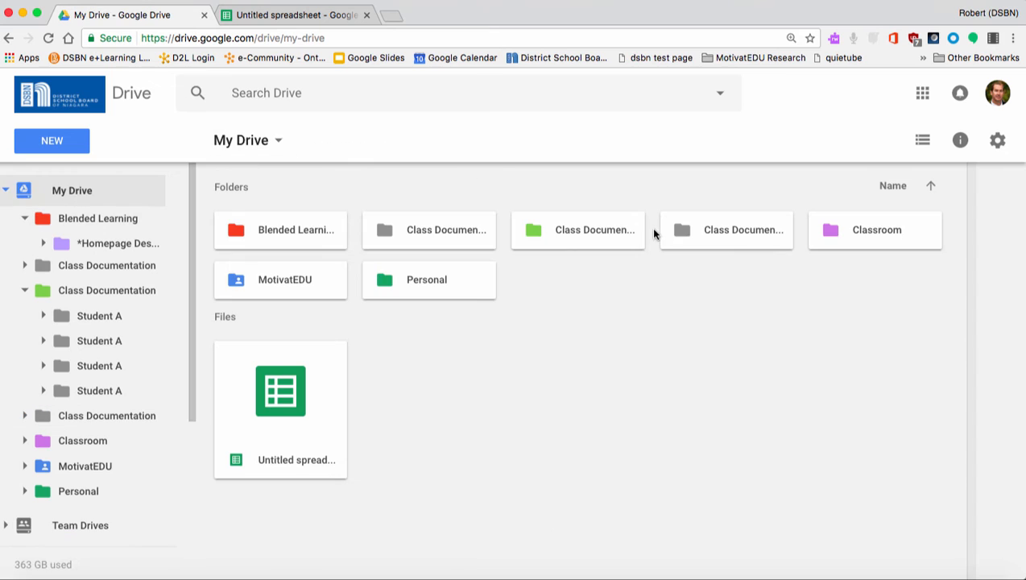
right_click(730, 235)
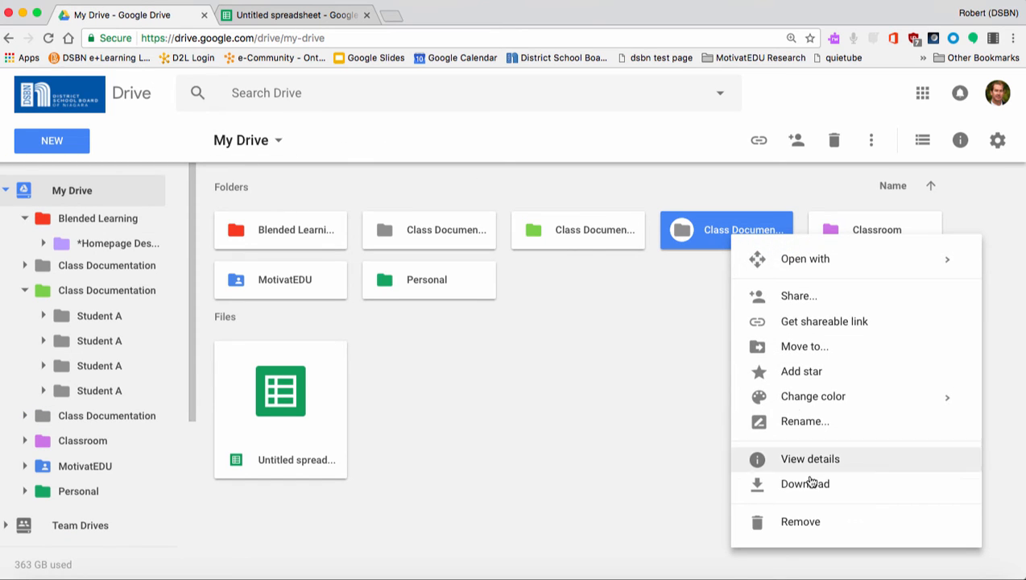
left_click(799, 521)
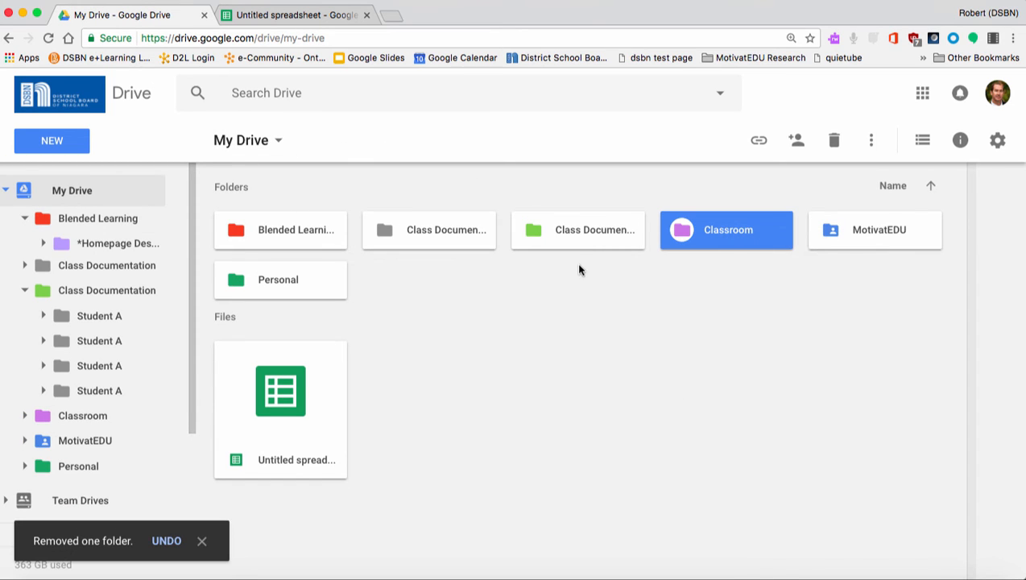
Check the Student A folders inside the green Class Documentation folder and go back to My Drive.
left_click(577, 244)
double_click(576, 243)
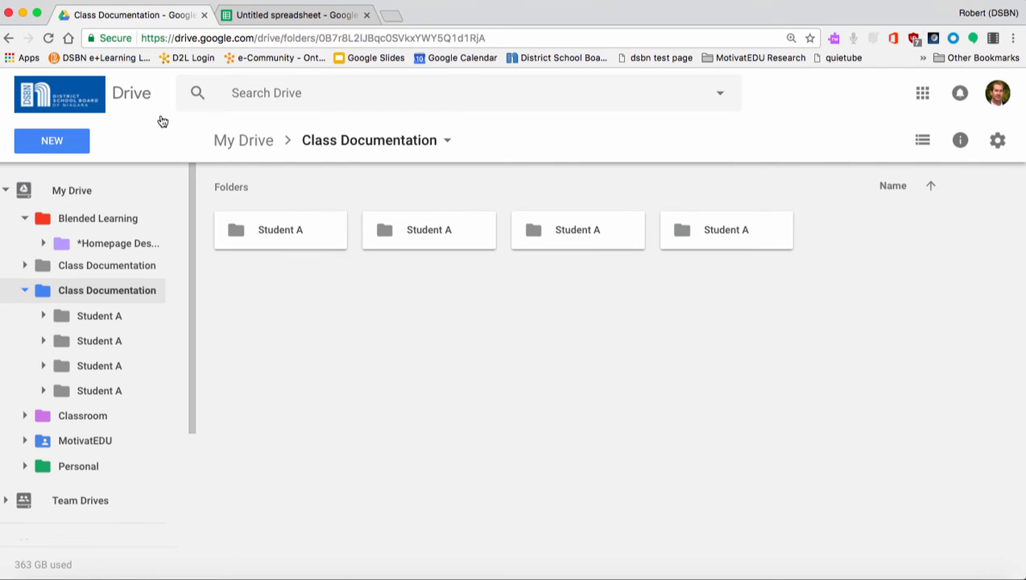
left_click(8, 40)
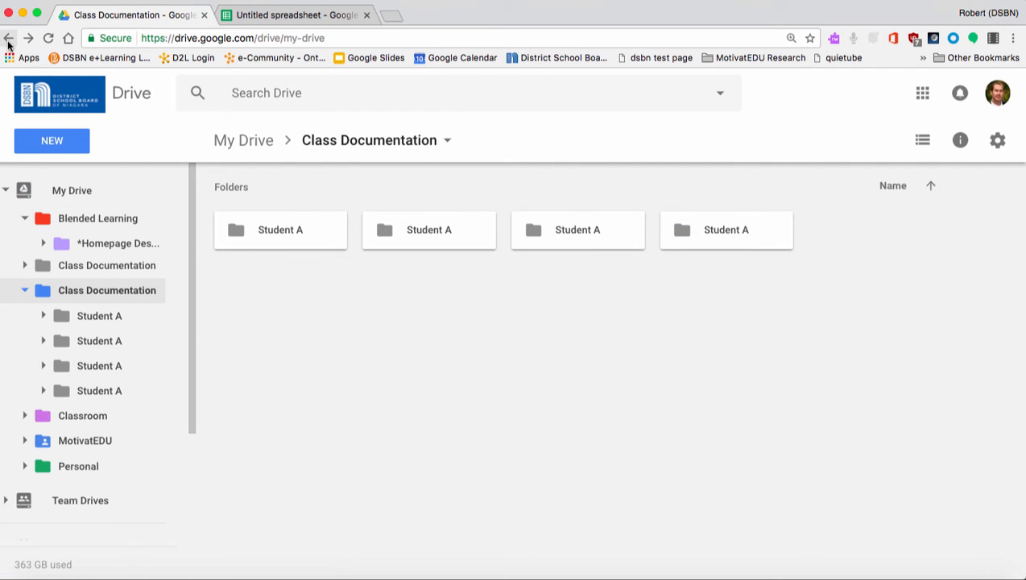
Return to the spreadsheet and duplicate the grey Class Documentation copy with the Copy Folder add-on, without a prefix or suffix.
left_click(258, 19)
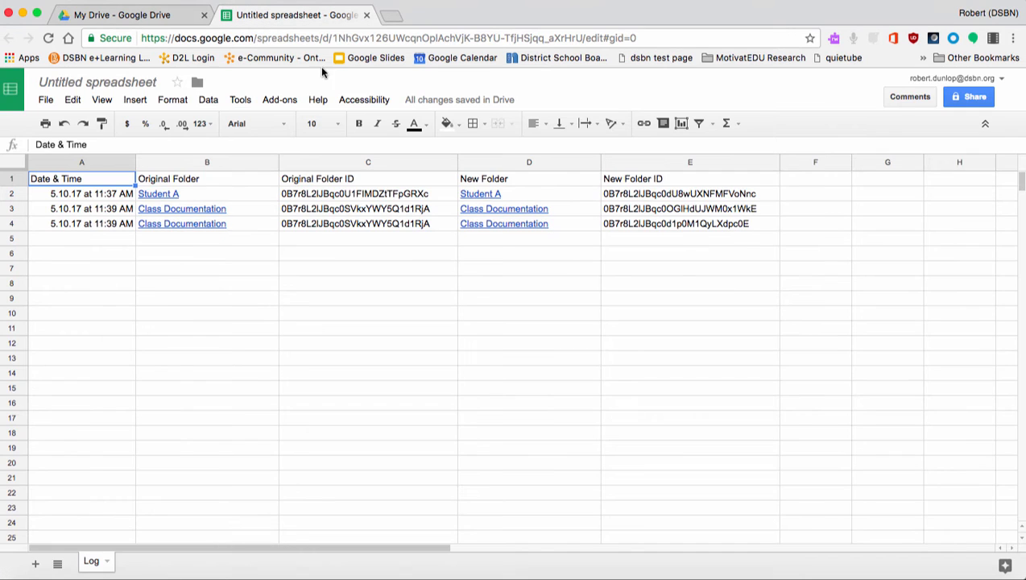
left_click(275, 101)
mouse_move(283, 127)
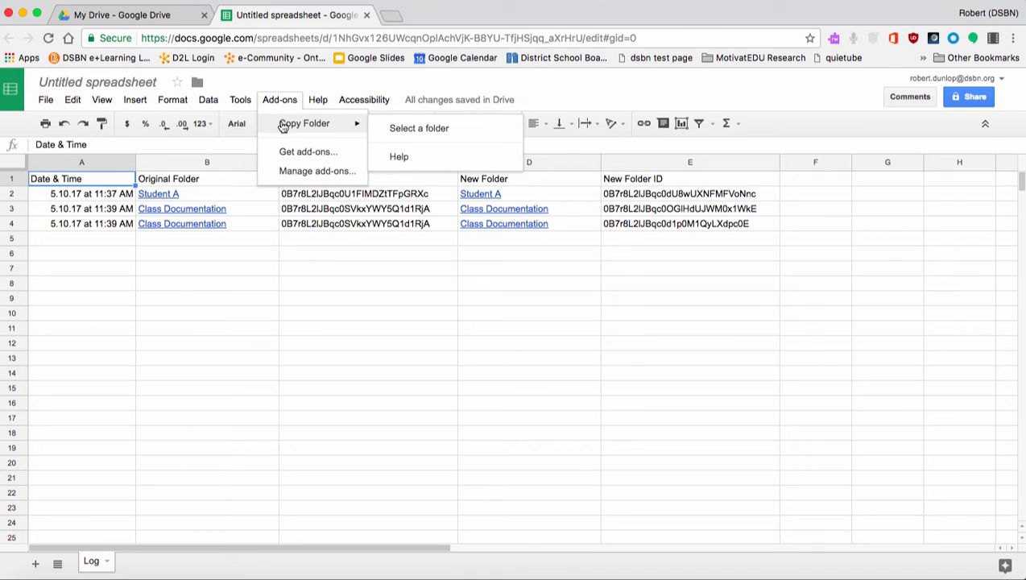
left_click(395, 128)
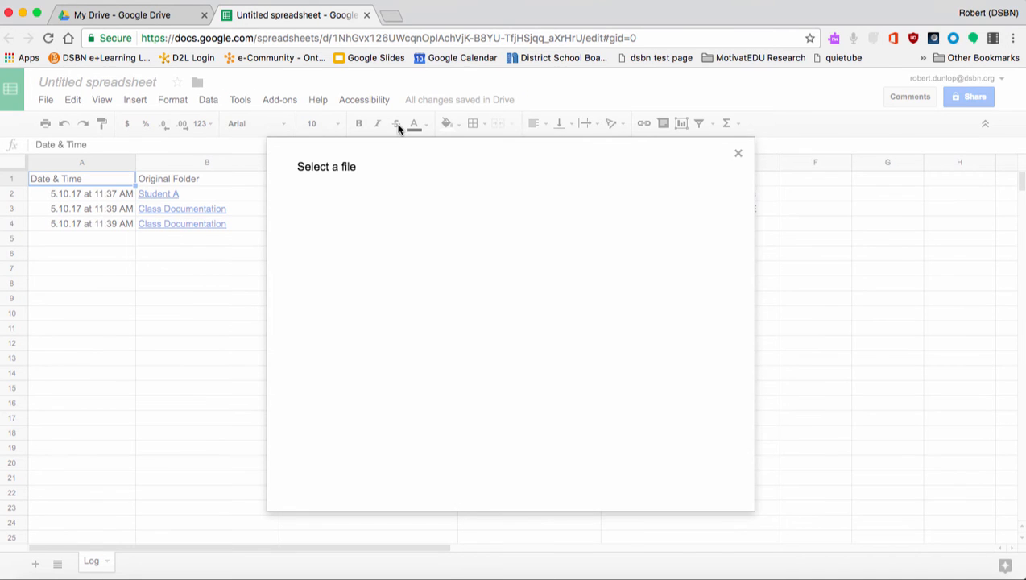
left_click(331, 202)
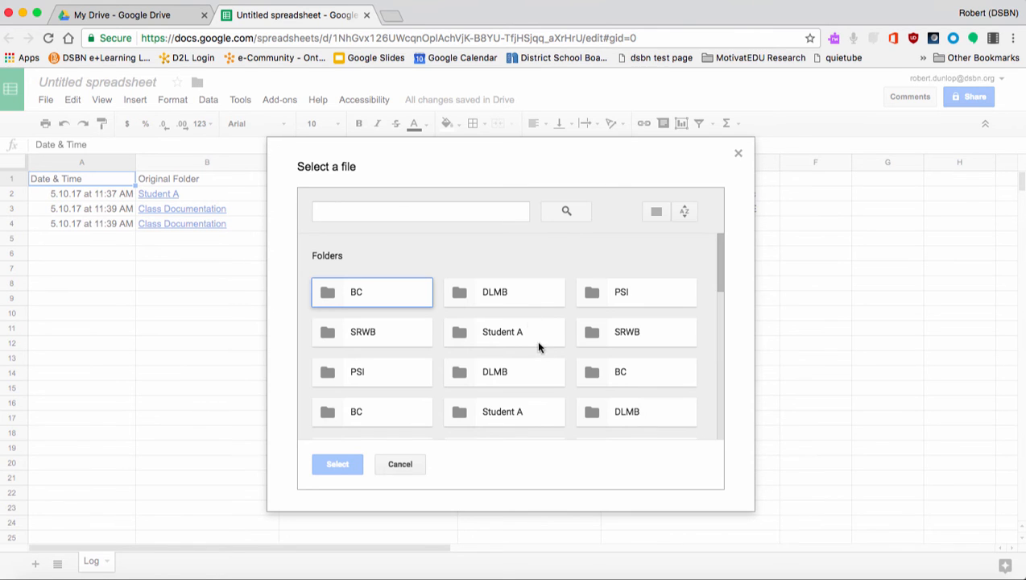
scroll(519, 363, "down", 3)
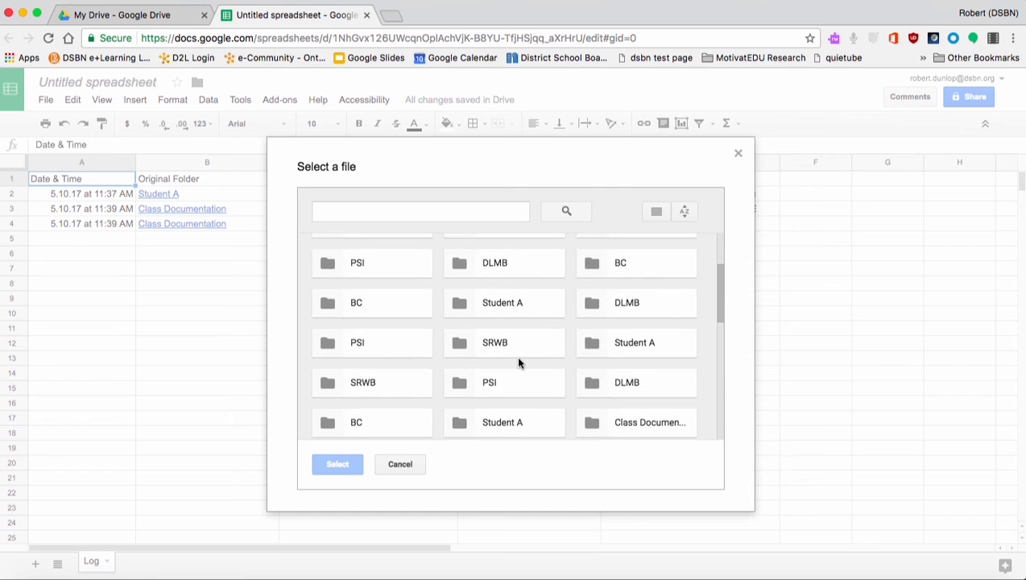
scroll(530, 344, "down", 1)
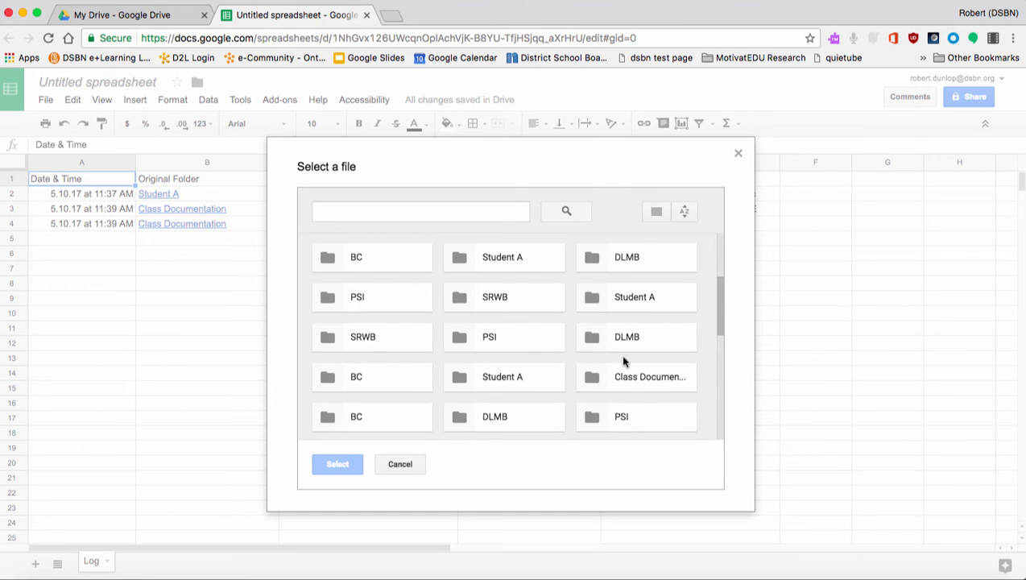
left_click(627, 376)
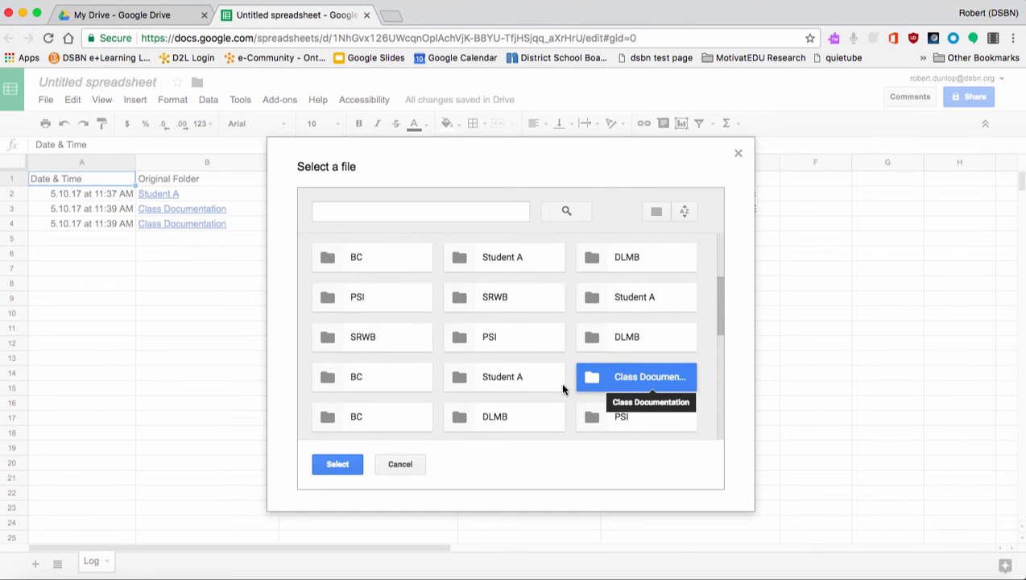
left_click(339, 462)
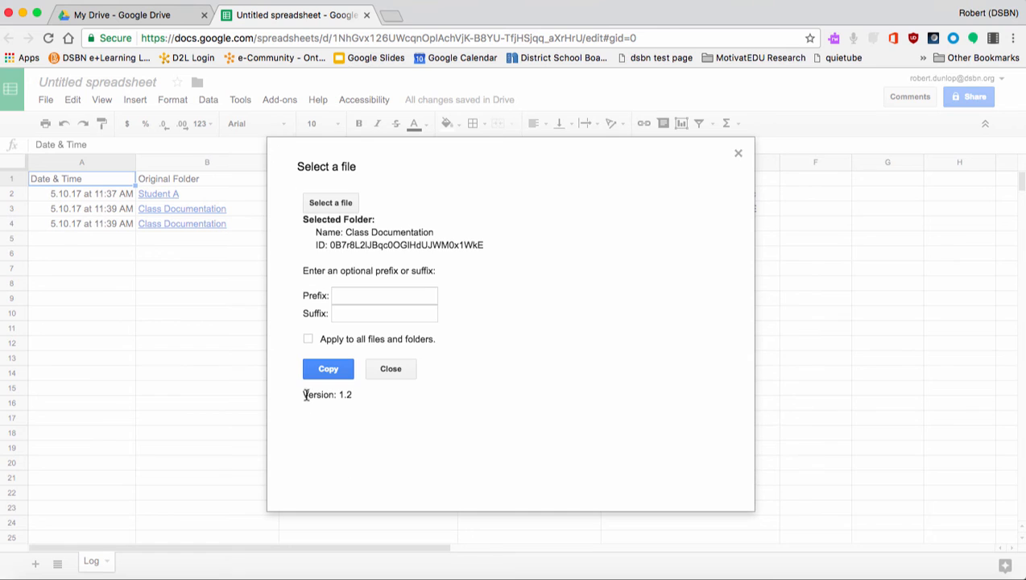
left_click(328, 370)
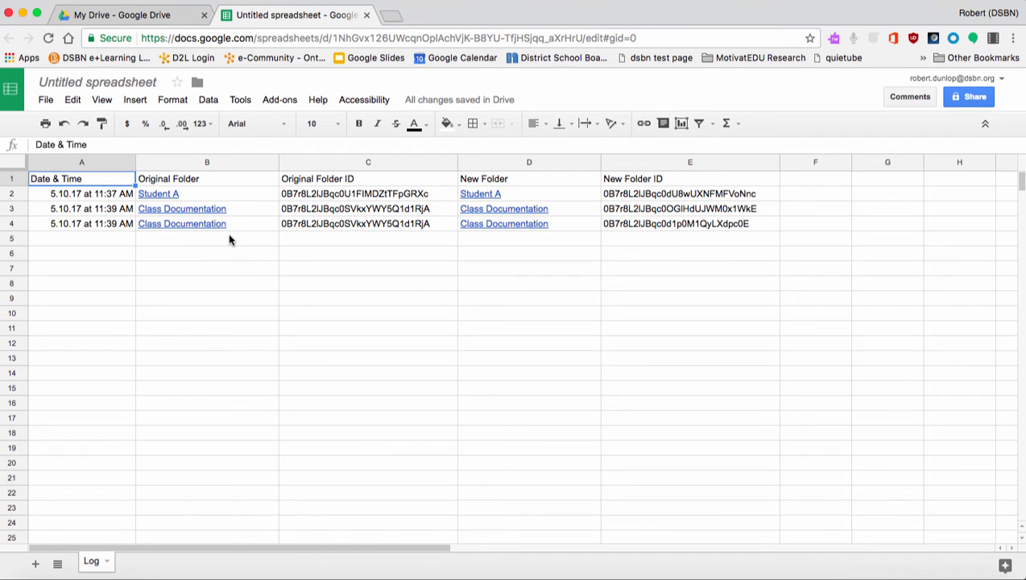
Switch to Drive and move both Student A folders from the first grey Class Documentation copy into the green Class Documentation folder.
left_click(105, 15)
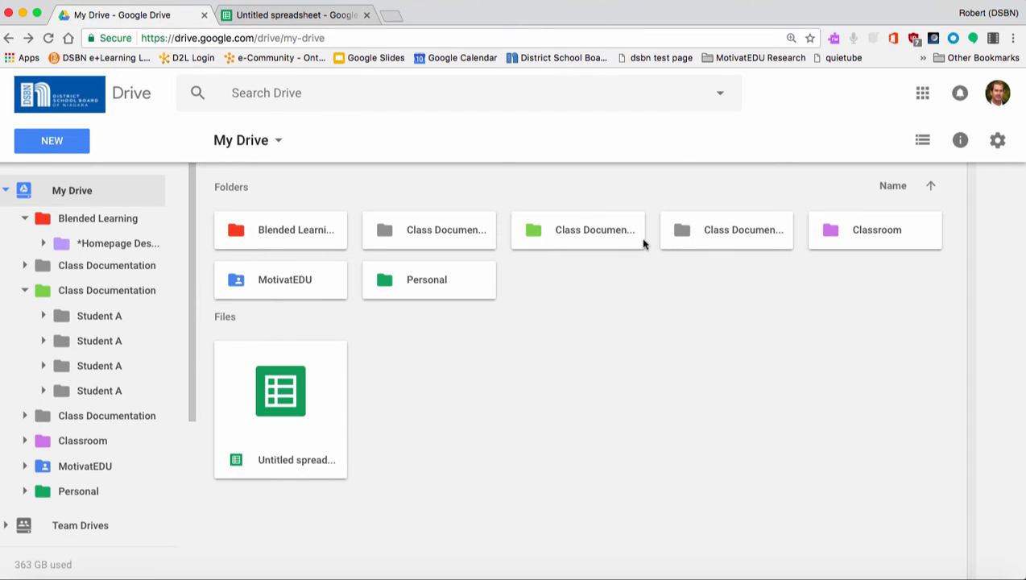
double_click(697, 240)
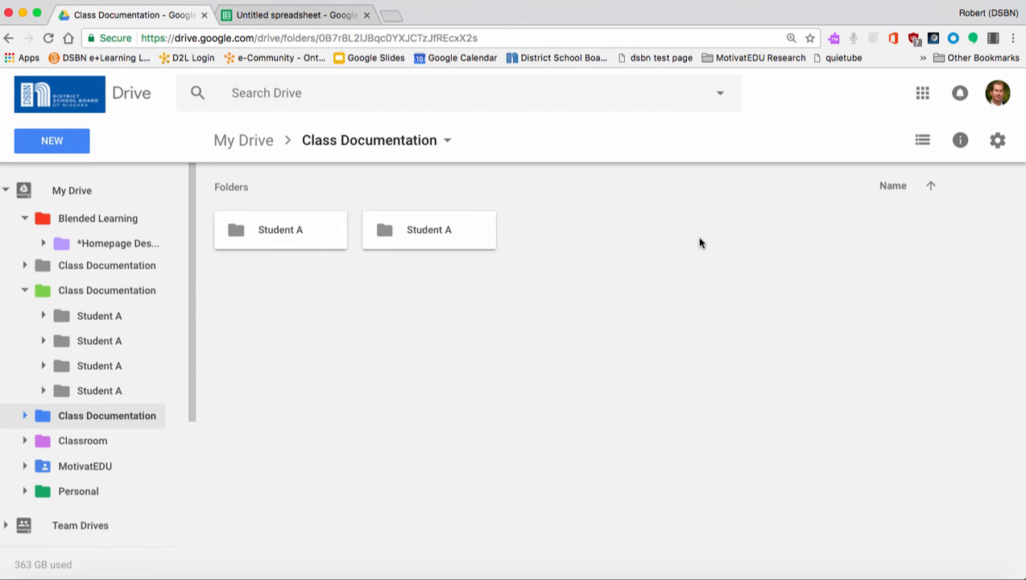
left_click(9, 38)
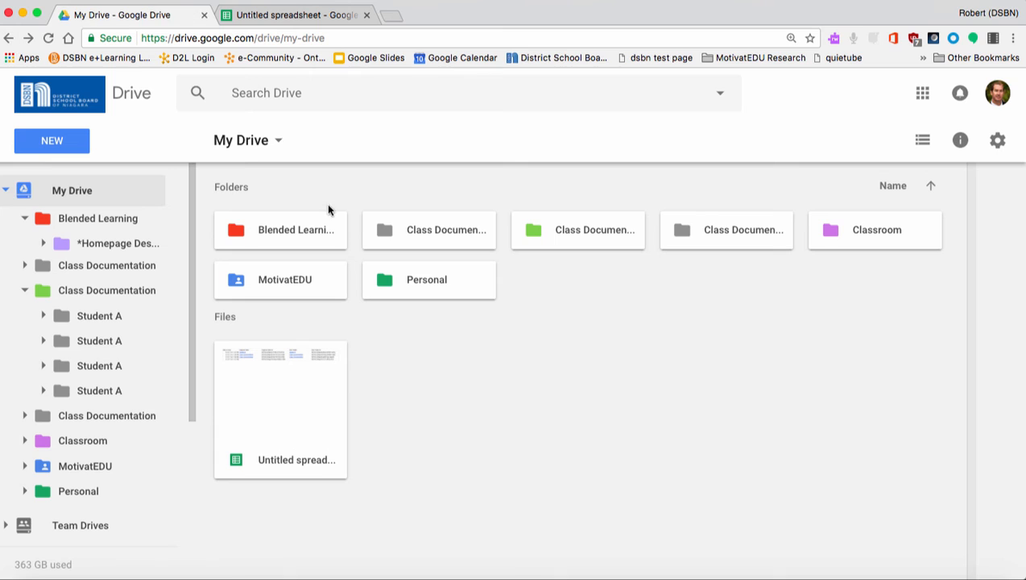
double_click(402, 231)
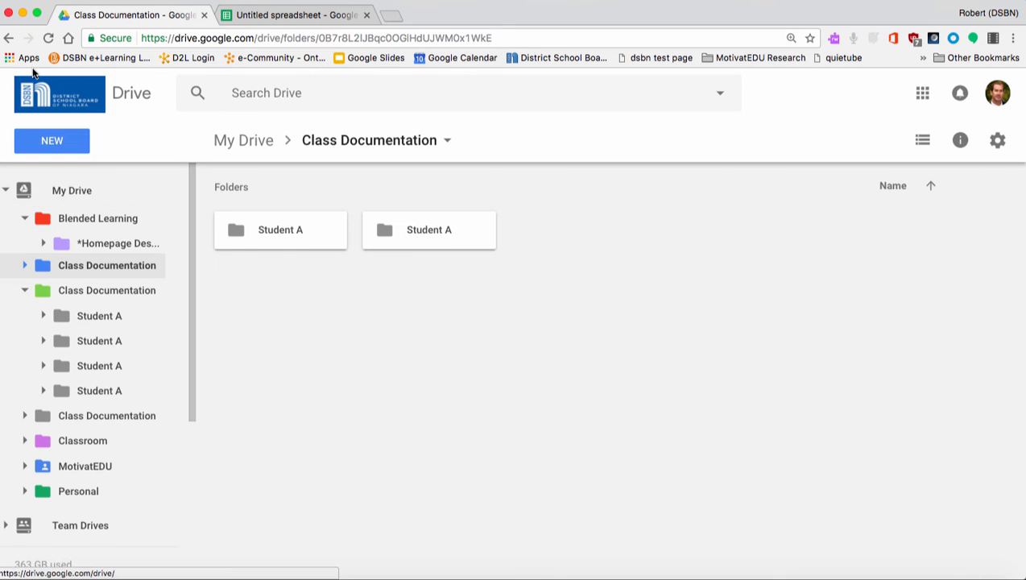
key("super+a")
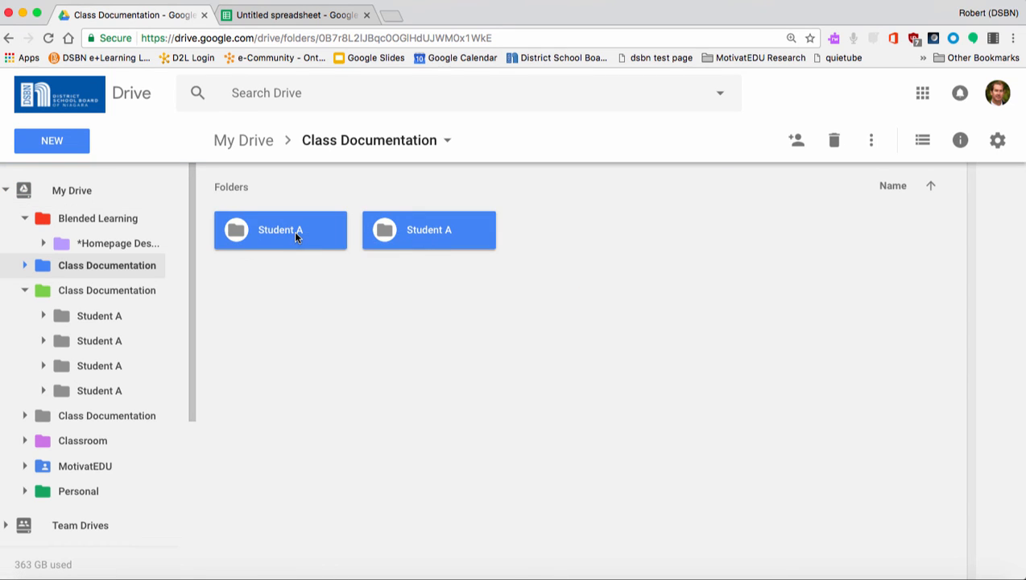
left_click_drag(293, 230, 130, 289)
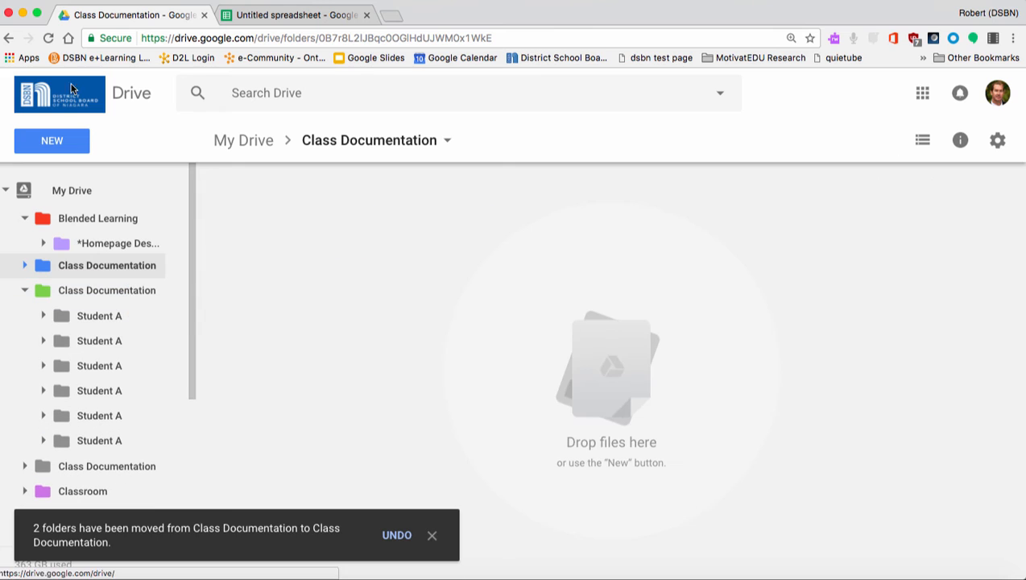
Move both Student A folders from the grey Class Documentation copy listed after the green folder into the green Class Documentation folder.
left_click(9, 38)
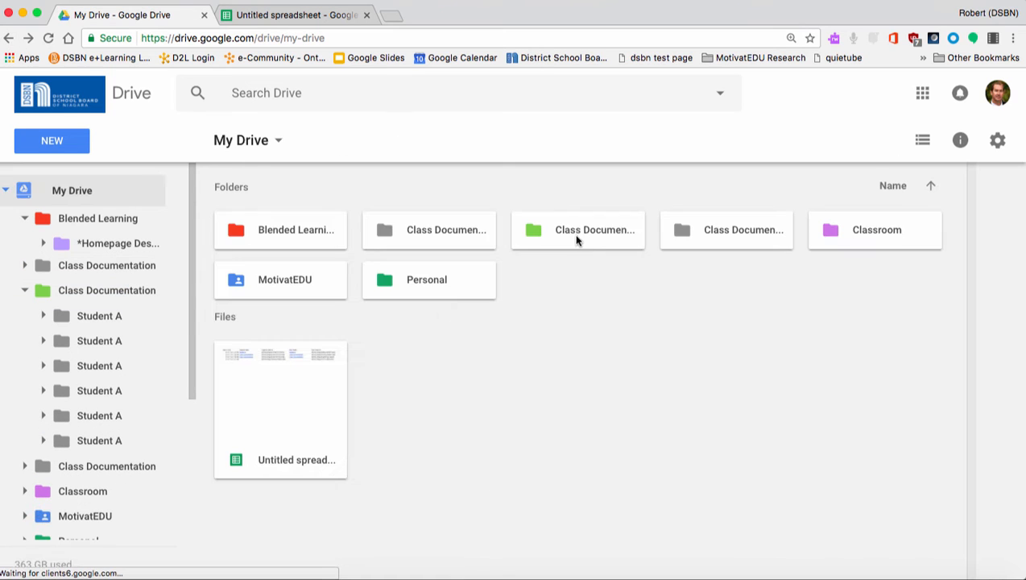
double_click(699, 236)
left_click_drag(389, 273, 119, 287)
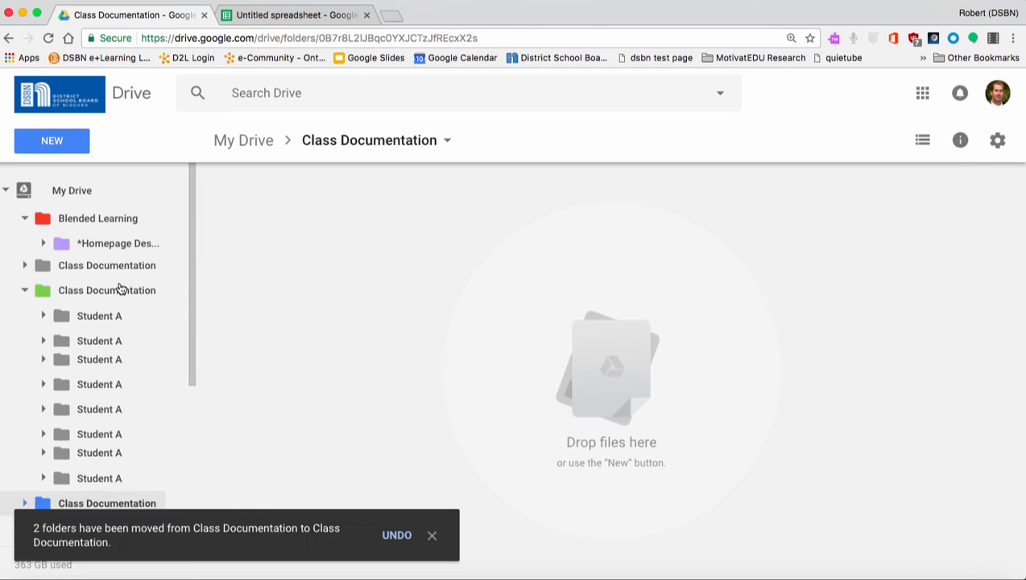
scroll(169, 334, "down", 2)
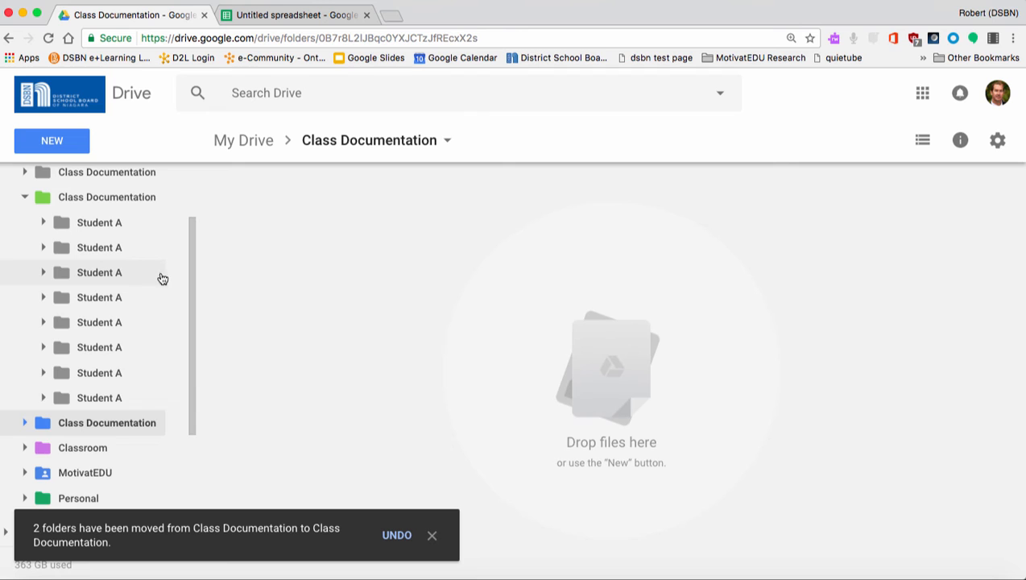
scroll(160, 277, "up", 3)
Go back to My Drive and remove both emptied grey Class Documentation copies.
left_click(241, 141)
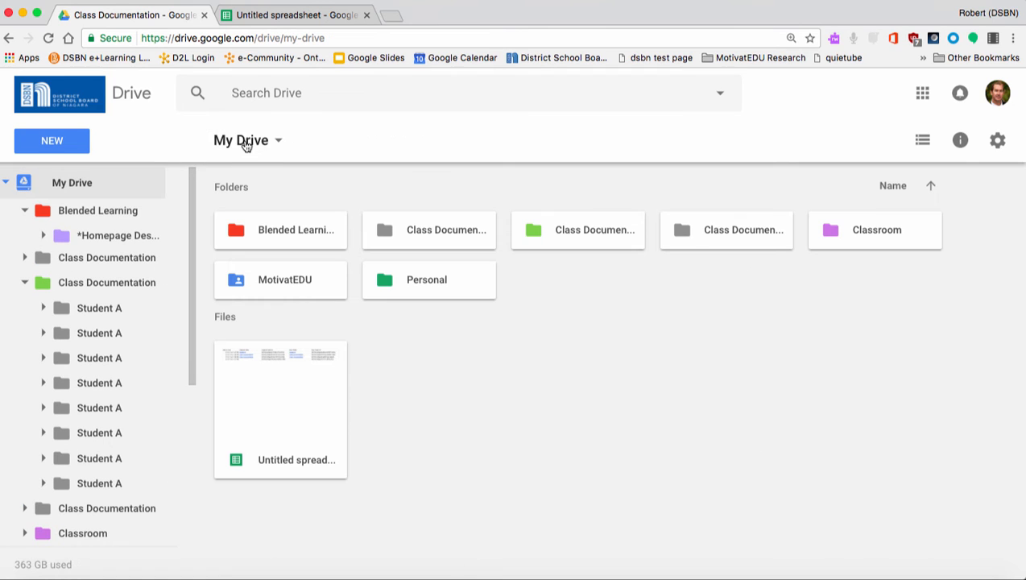
right_click(432, 231)
left_click(499, 516)
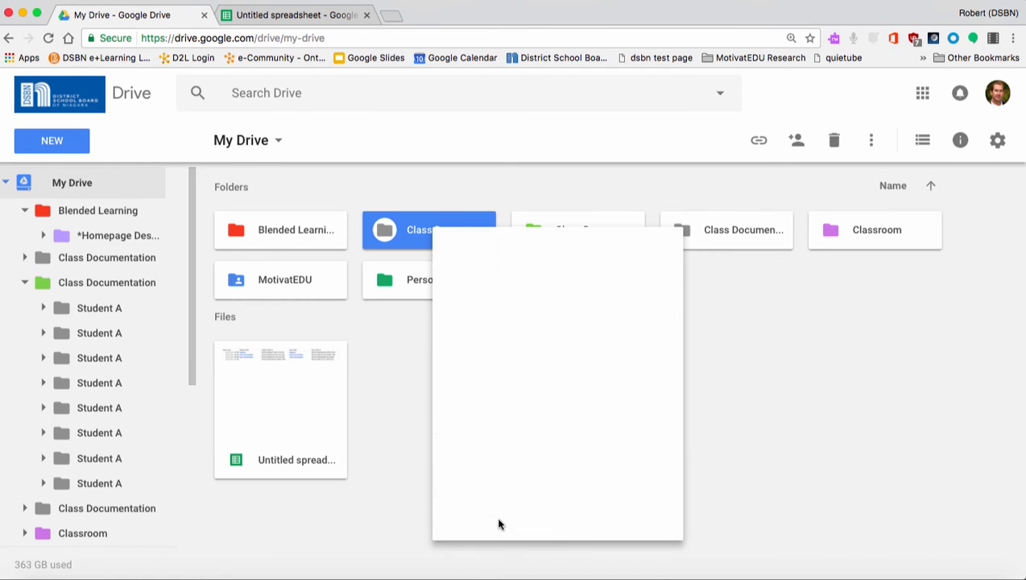
right_click(587, 244)
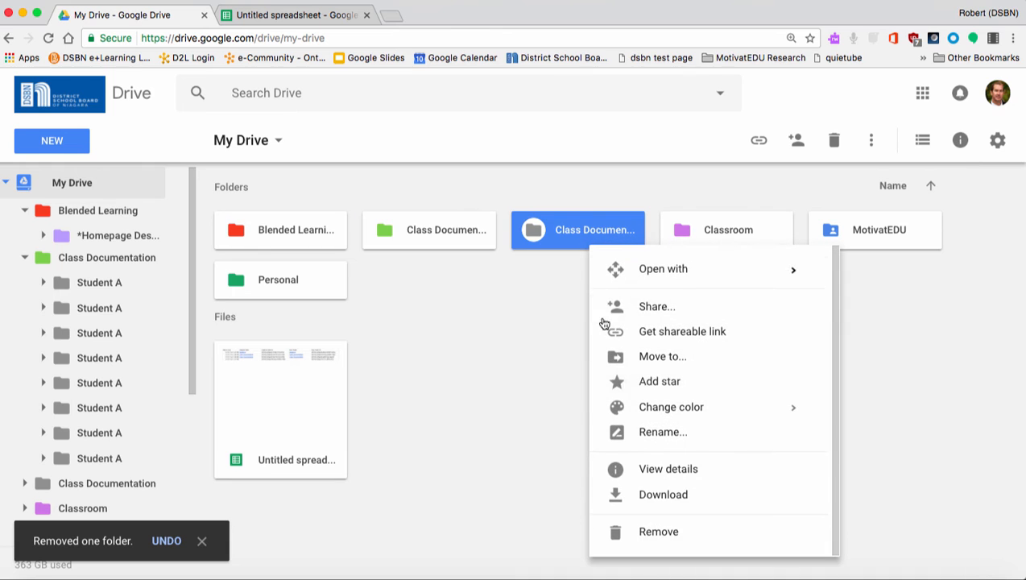
left_click(658, 533)
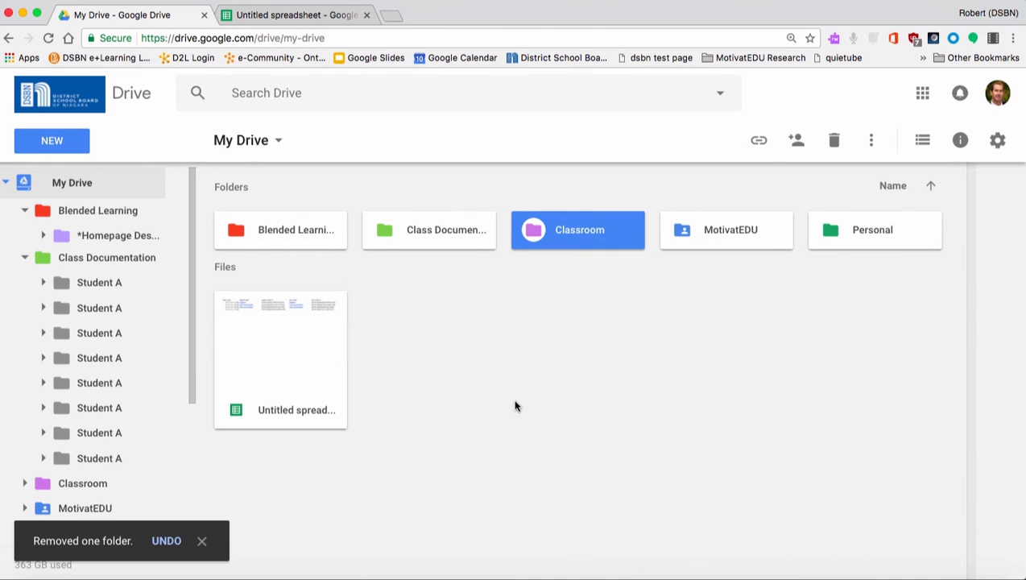
Switch to the spreadsheet and duplicate the original Class Documentation folder with all its Student A folders using the Copy Folder add-on.
left_click(314, 17)
left_click(294, 101)
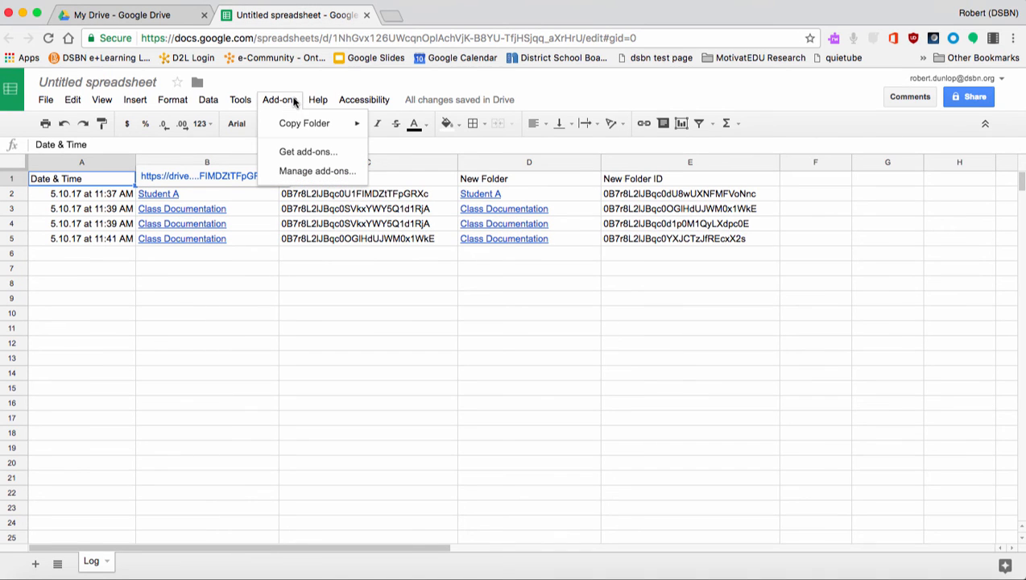
mouse_move(297, 126)
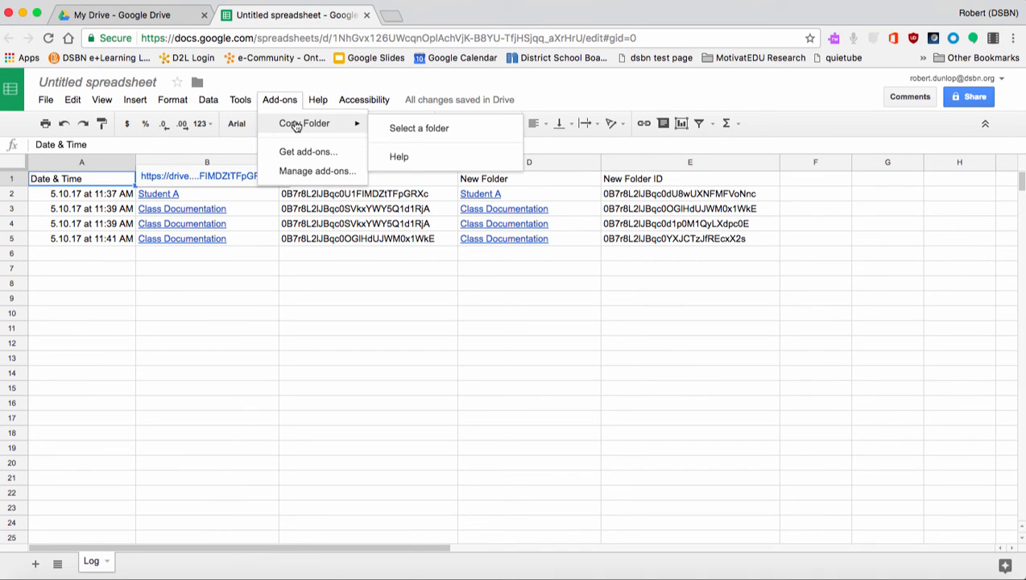
left_click(418, 133)
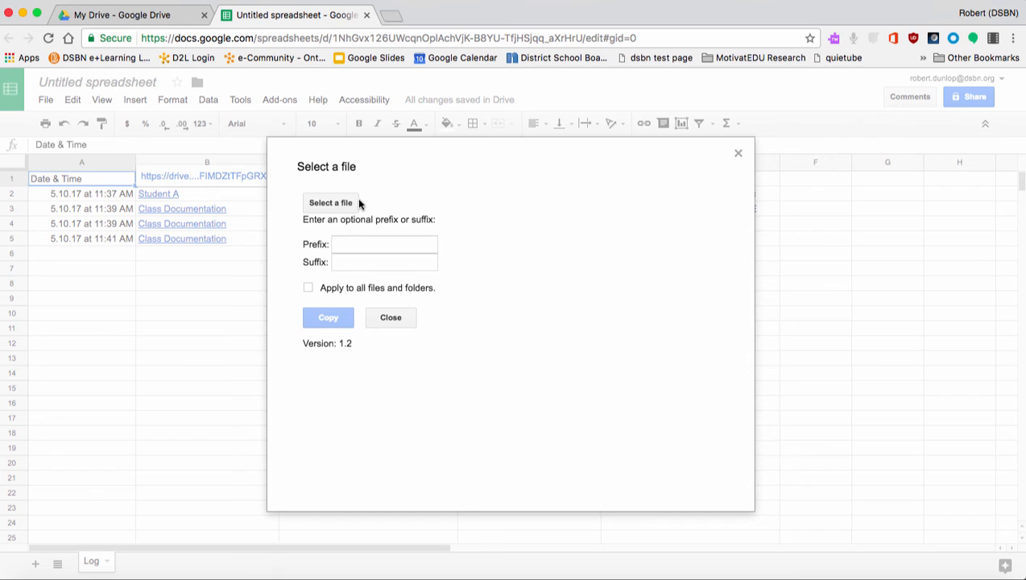
left_click(339, 204)
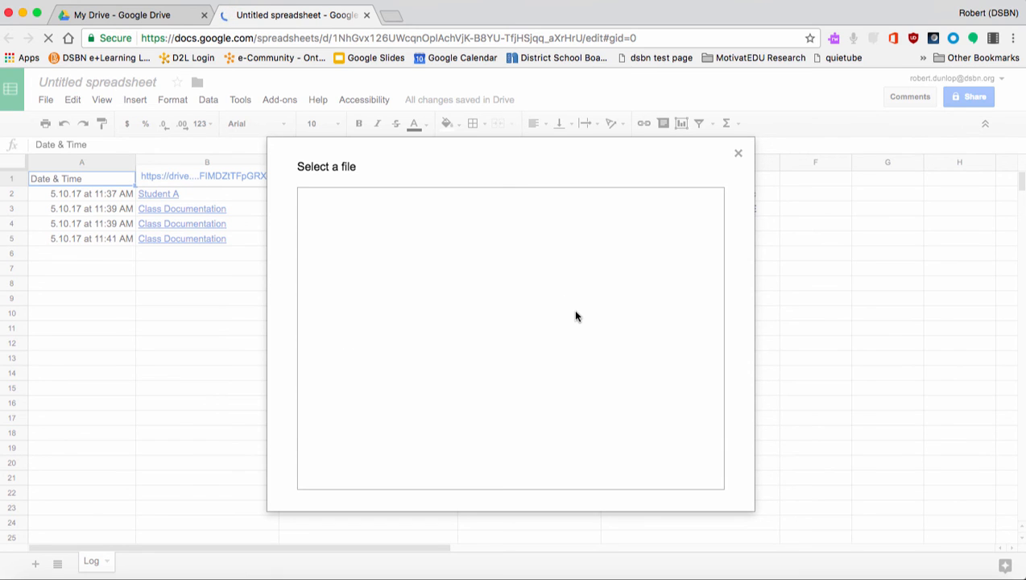
scroll(575, 316, "down", 2)
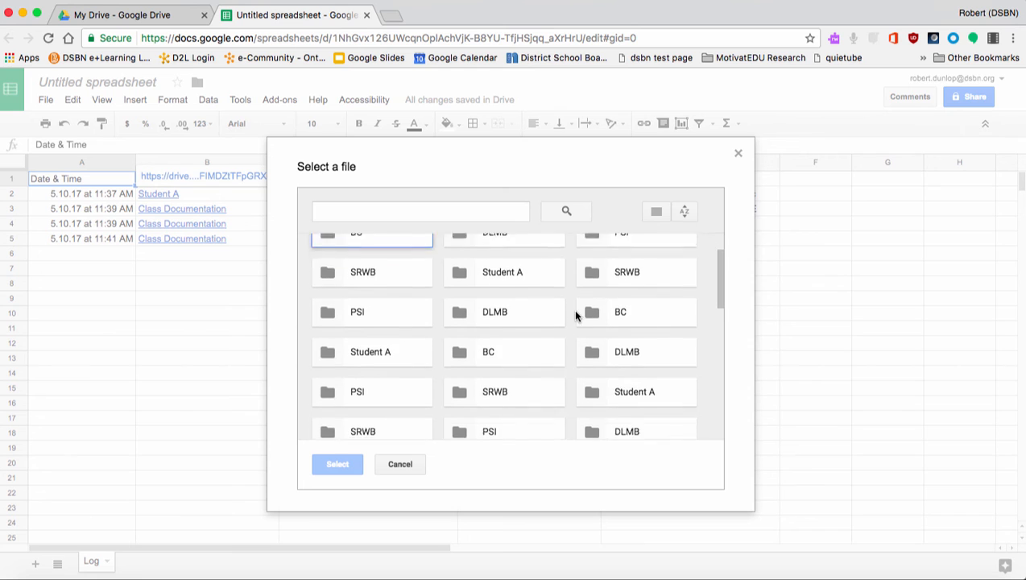
scroll(575, 314, "down", 8)
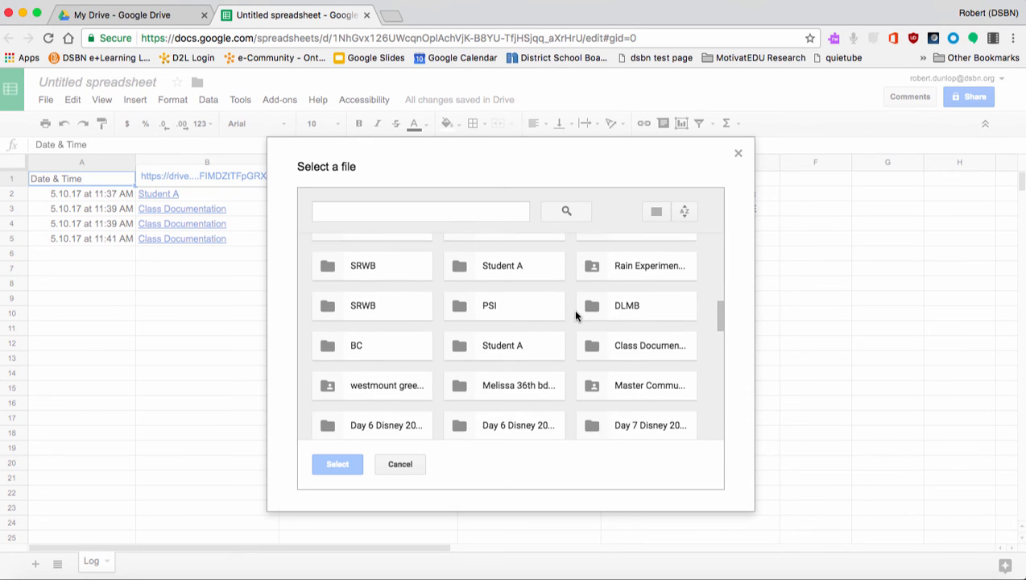
scroll(575, 316, "down", 2)
left_click(618, 300)
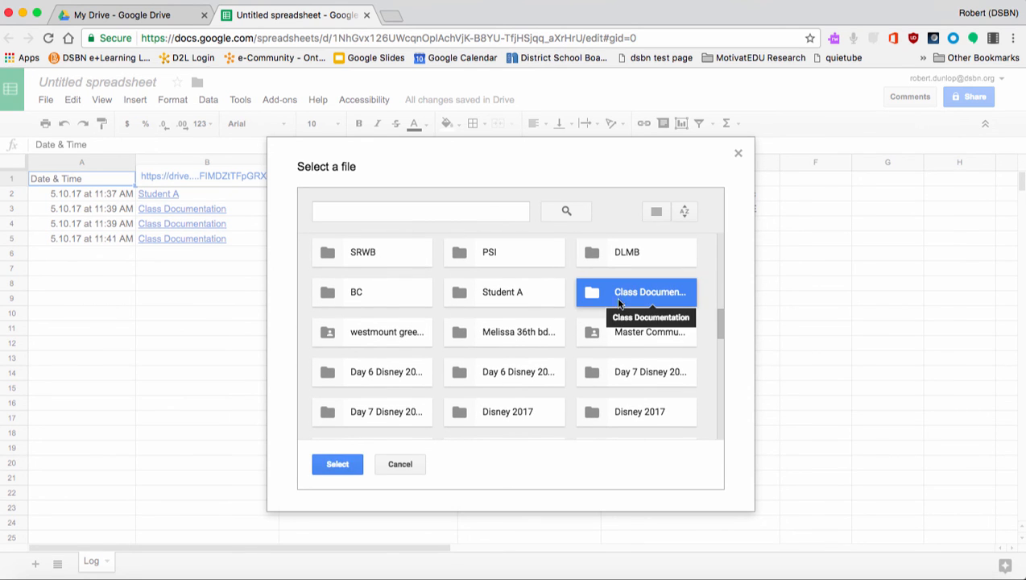
left_click(338, 460)
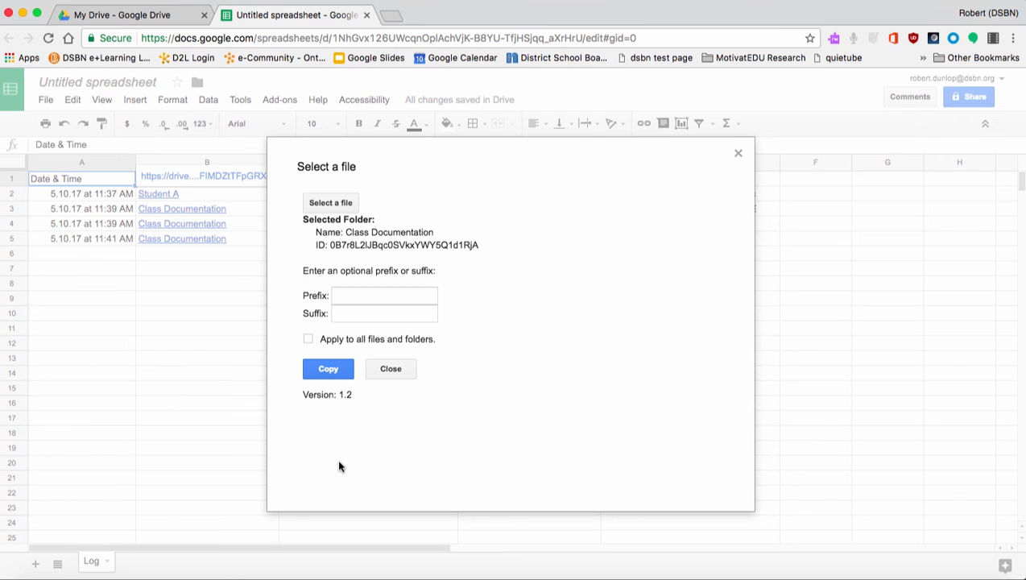
left_click(337, 373)
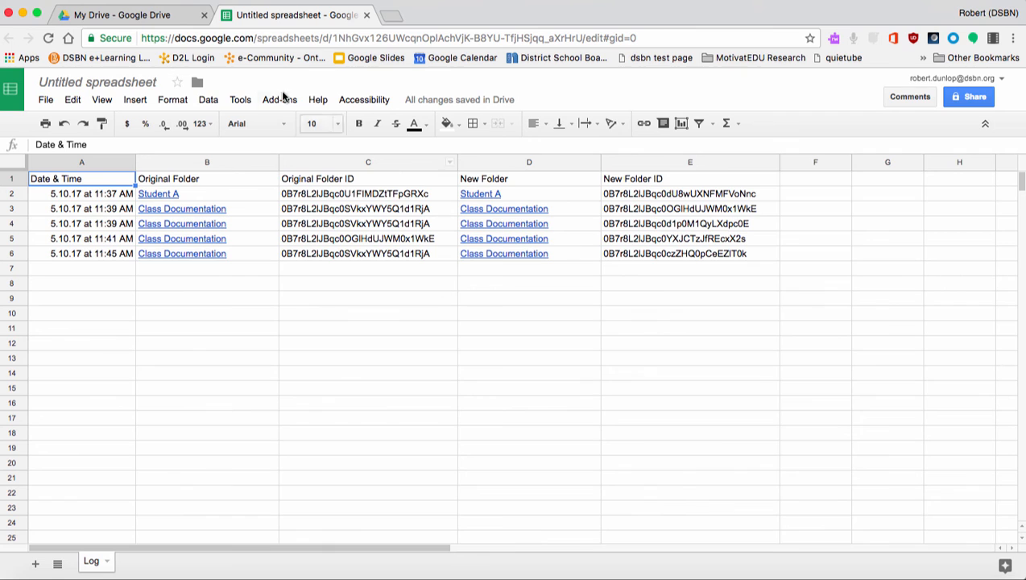
In Drive, move the five Student A folders from the first grey Class Documentation copy into the green one and return to My Drive.
left_click(165, 22)
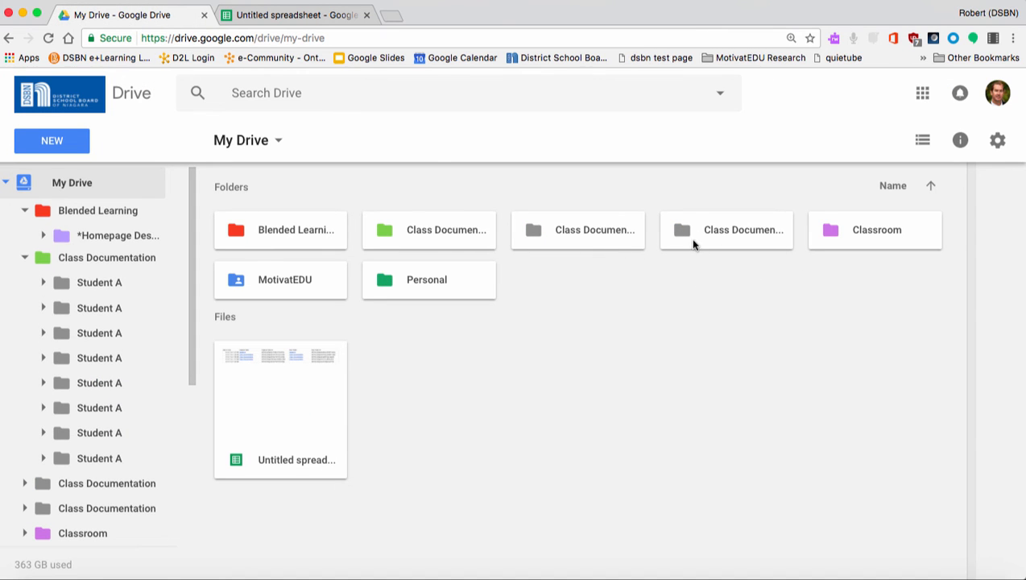
double_click(589, 233)
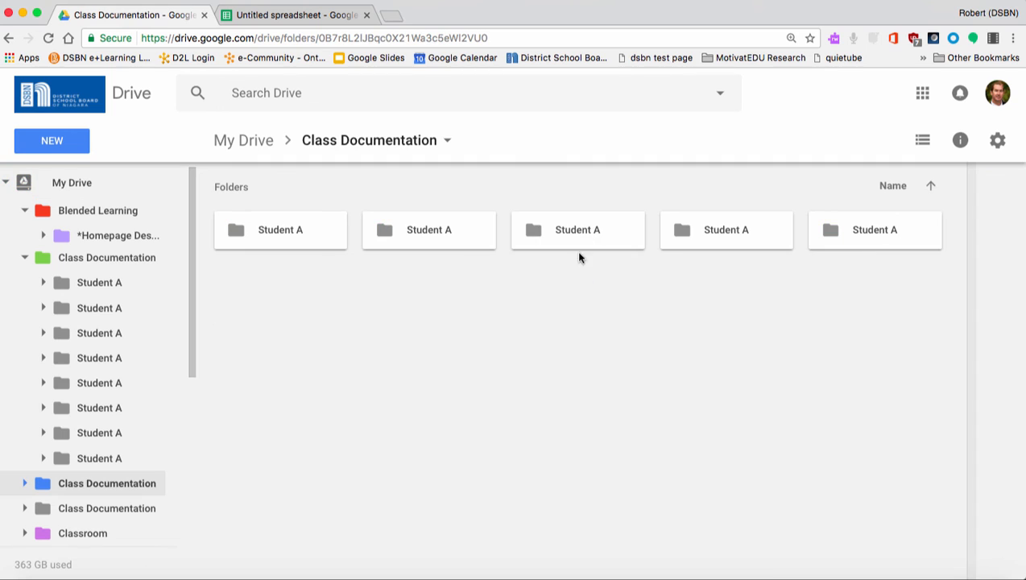
left_click_drag(847, 306, 131, 257)
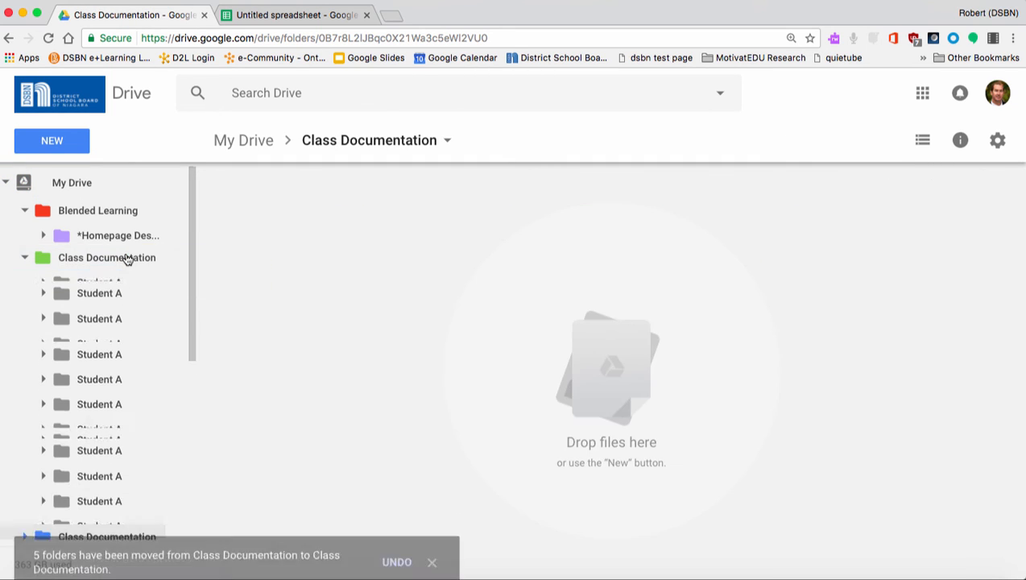
left_click(256, 144)
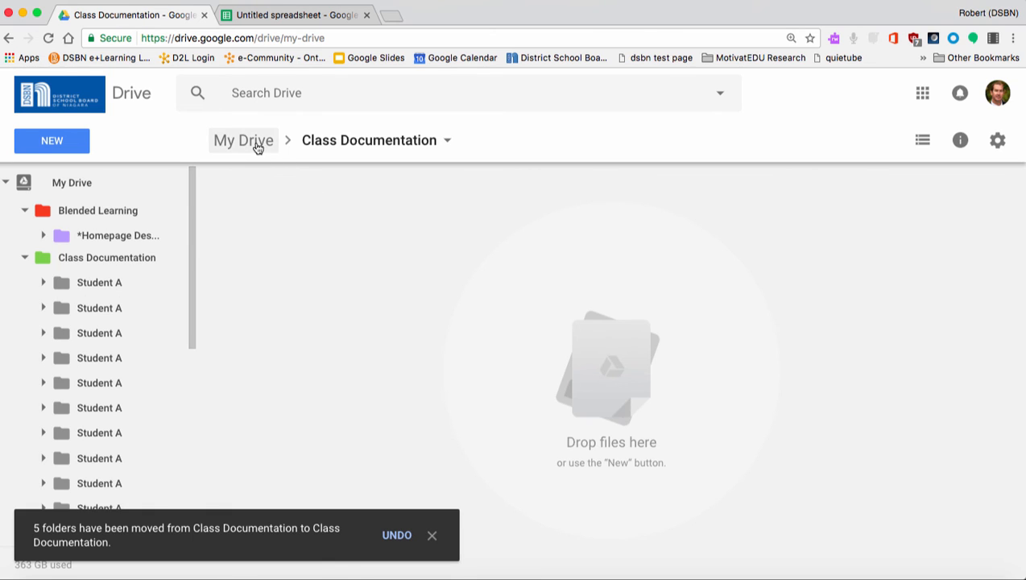
Open the second grey Class Documentation copy and move all eight Student A folders into the green Class Documentation folder.
left_click(744, 238)
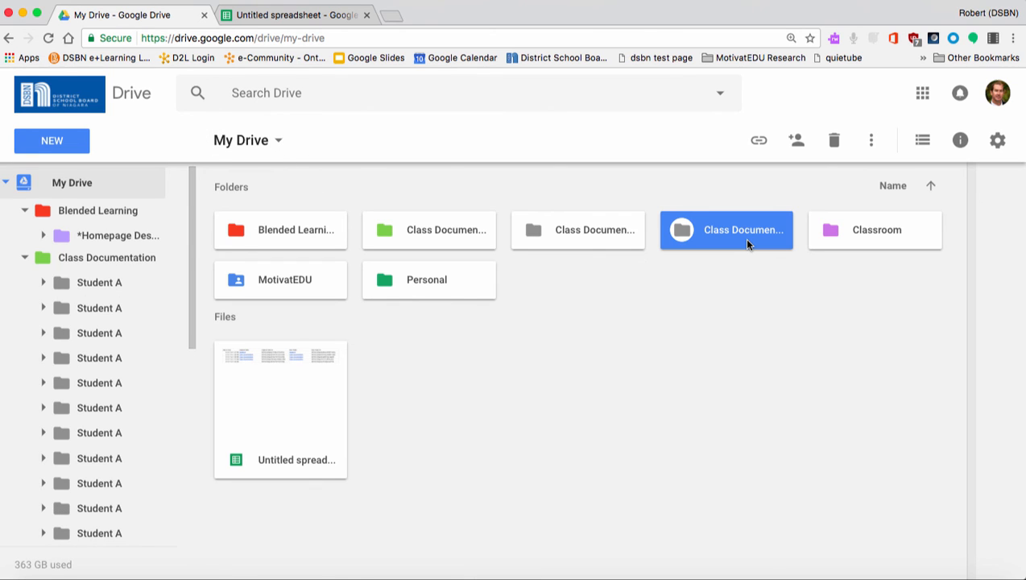
double_click(743, 238)
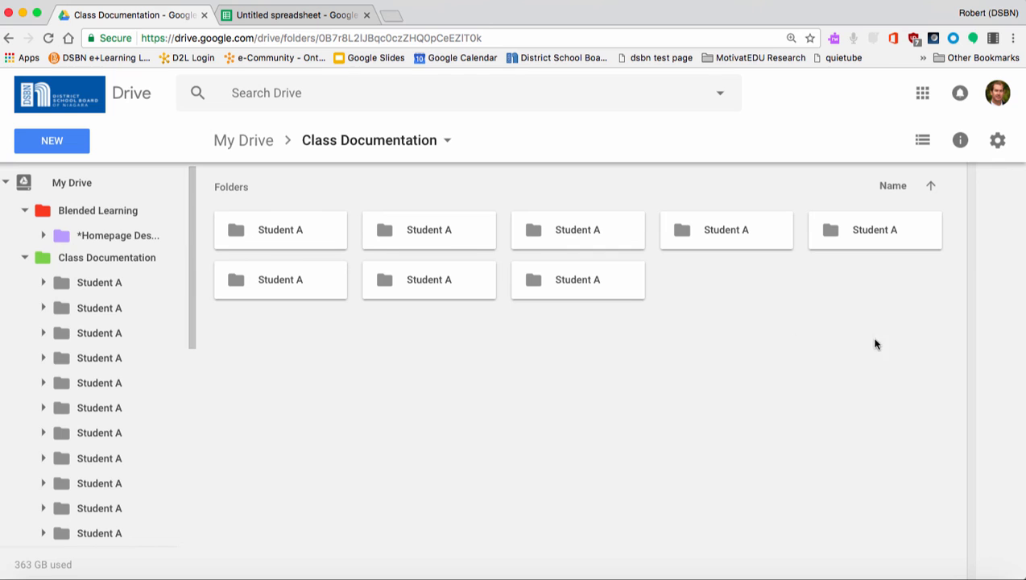
left_click_drag(875, 340, 113, 262)
scroll(177, 309, "down", 3)
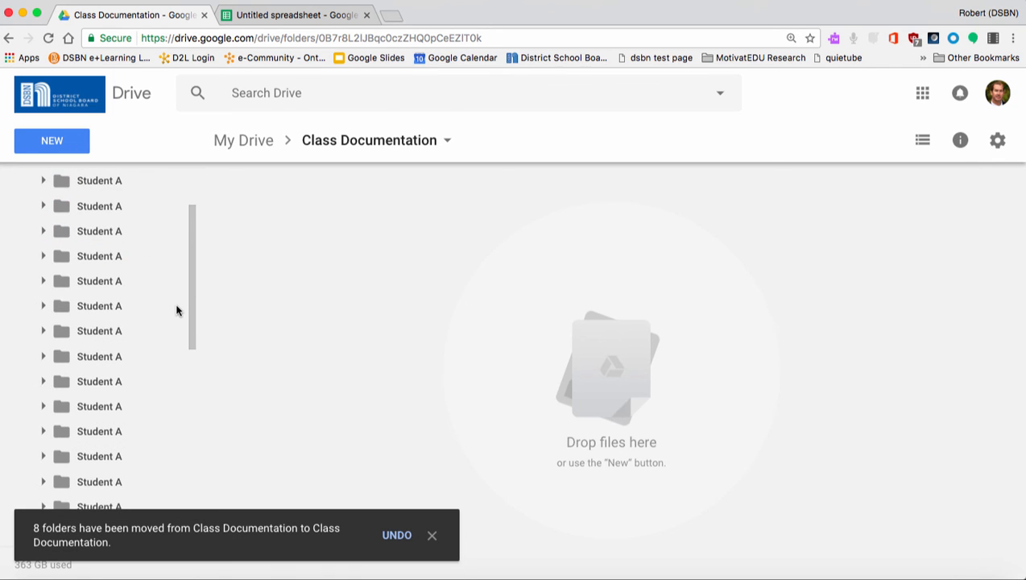
scroll(142, 271, "up", 2)
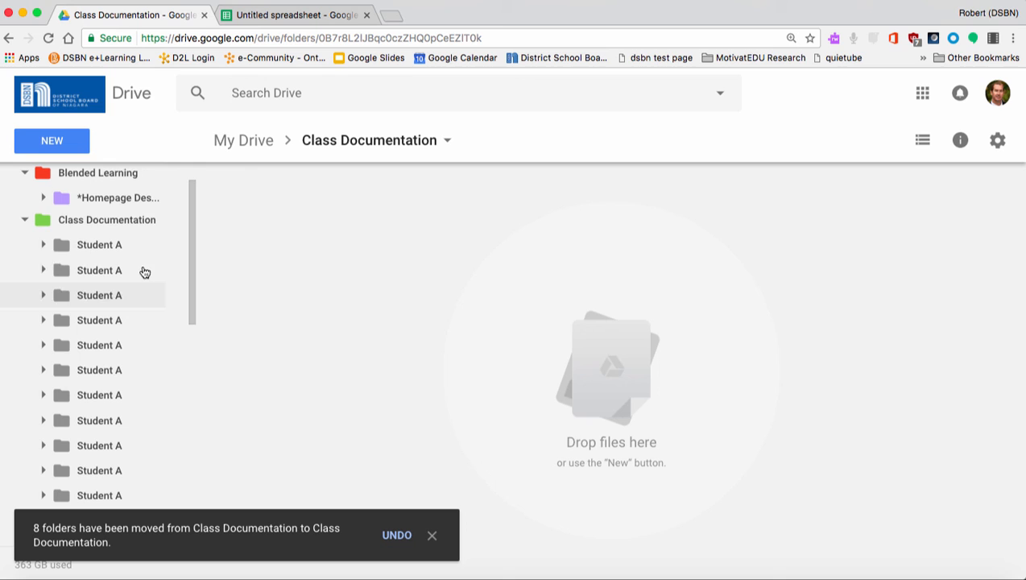
Return to My Drive and open the green Class Documentation folder holding the gathered Student A folders.
left_click(242, 145)
left_click(434, 231)
double_click(434, 231)
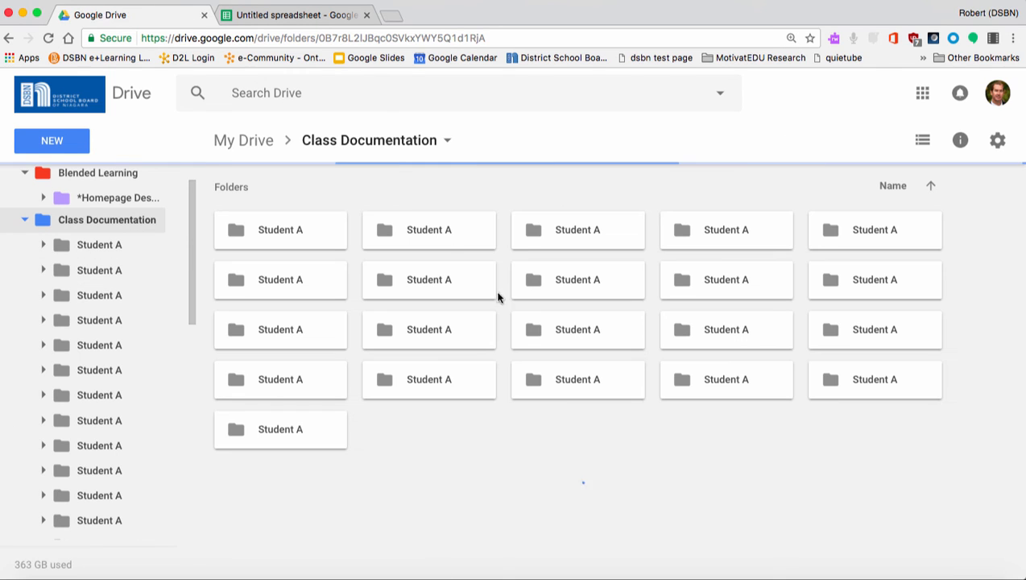
Rename the first Student A folder with the student's first name, and open the third Student A folder in the second row.
right_click(276, 238)
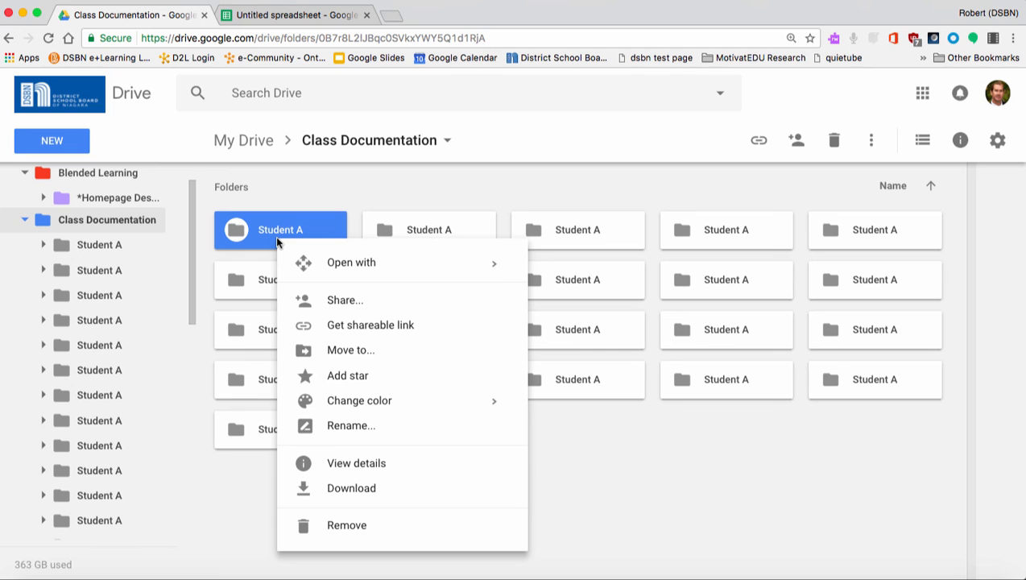
left_click(345, 426)
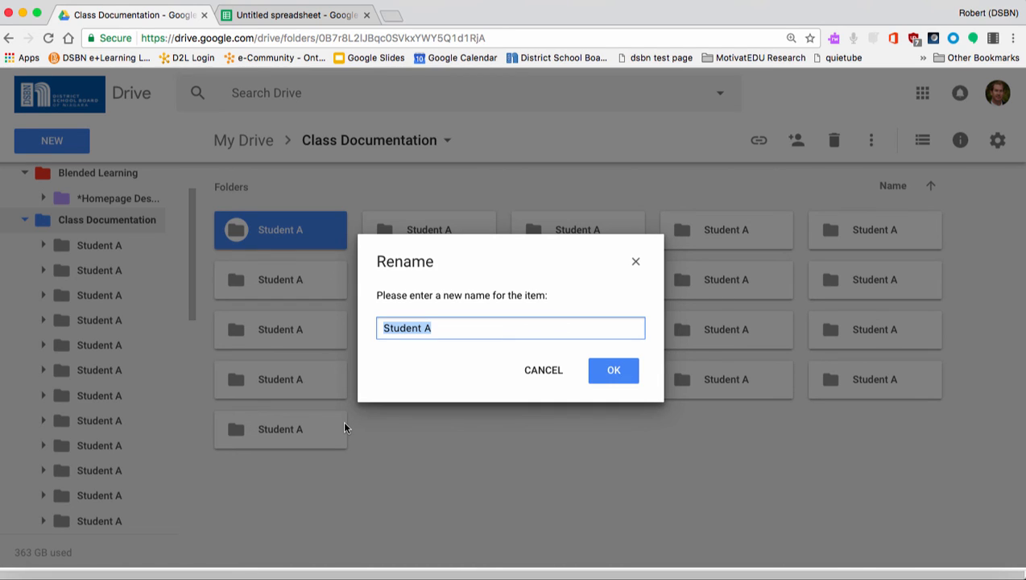
type("Reid")
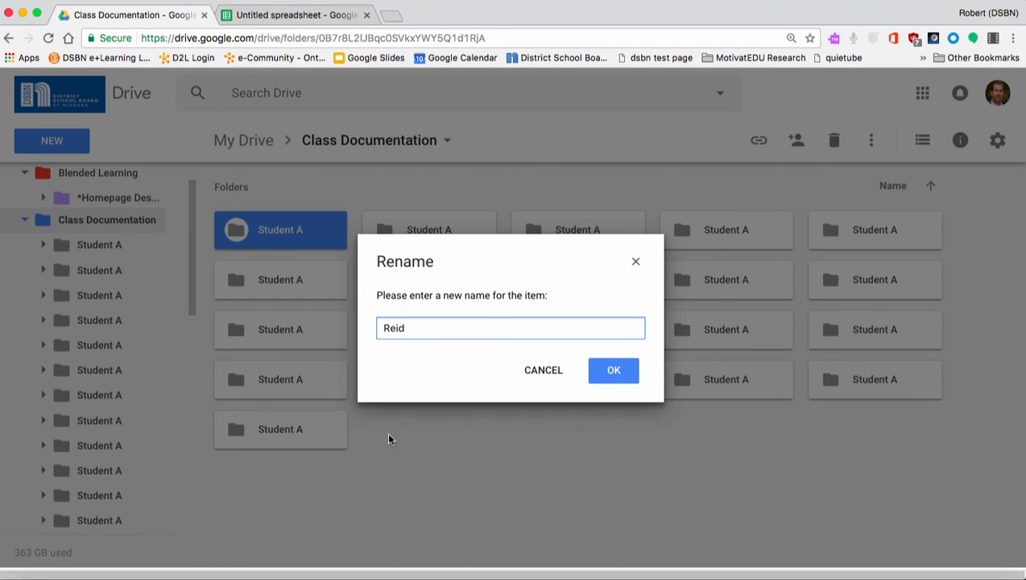
left_click(614, 370)
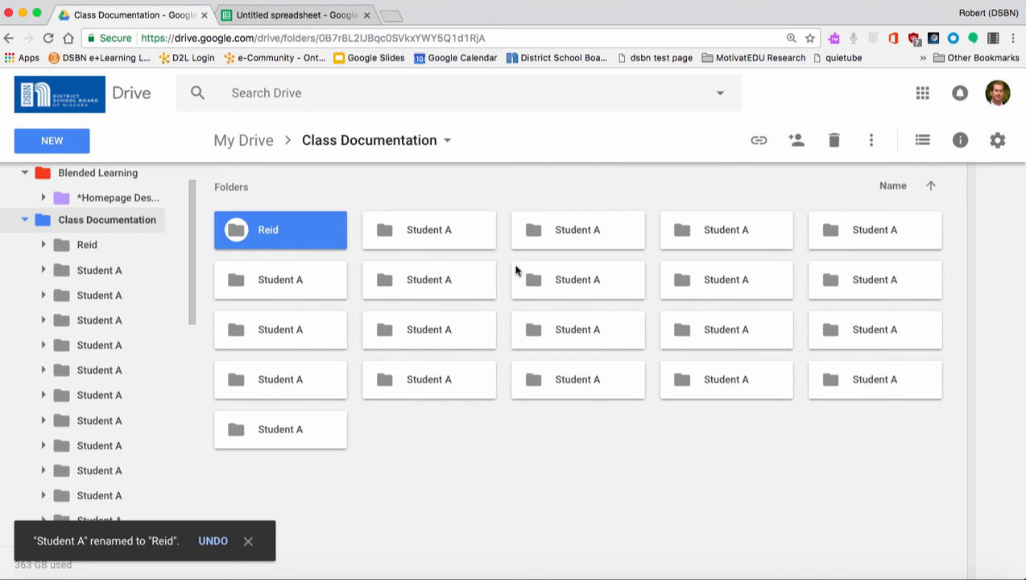
double_click(555, 284)
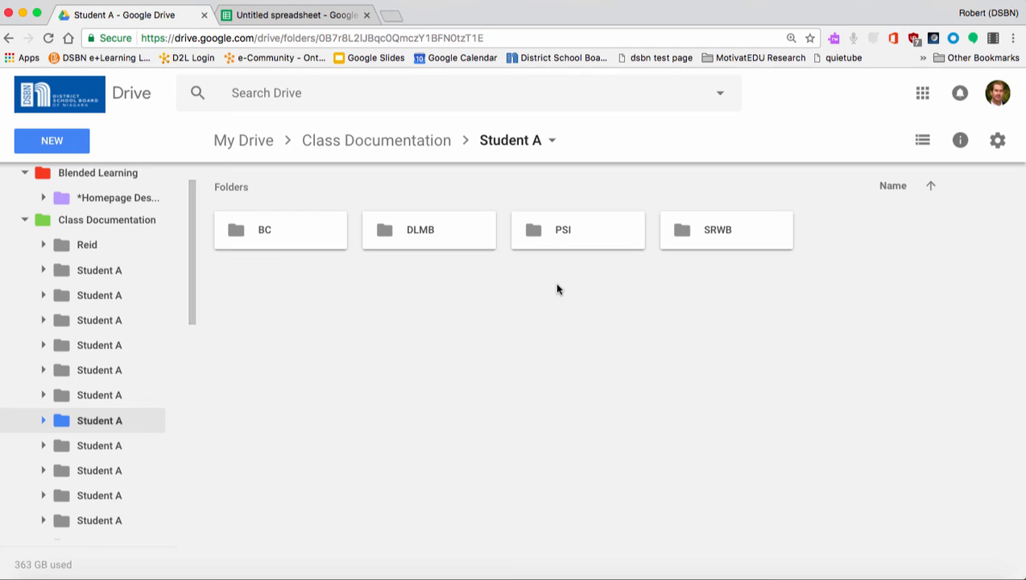